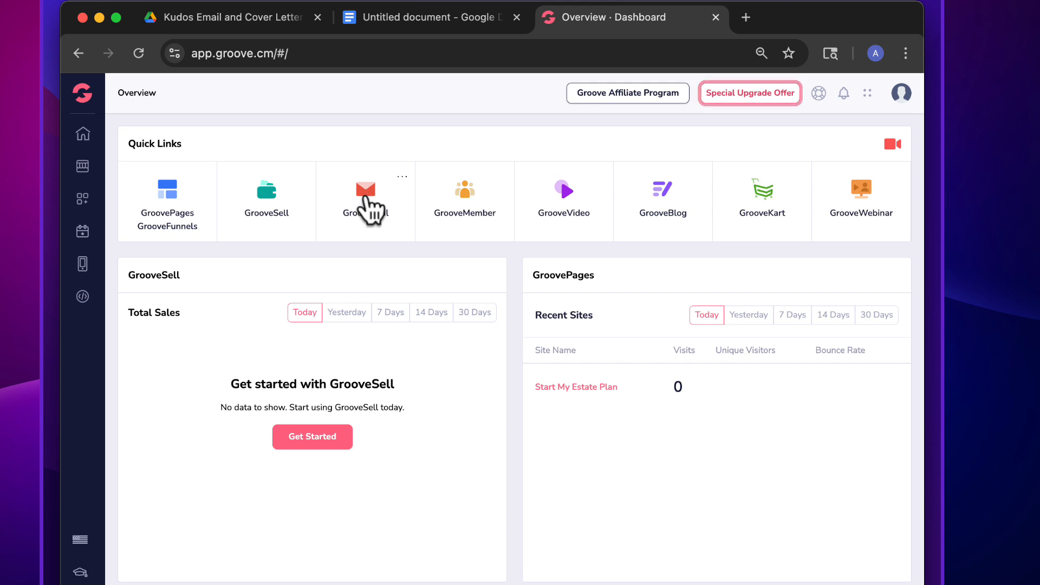
Start a new email broadcast in GrooveMail and name it Kudos Welcome Email.
left_click(366, 200)
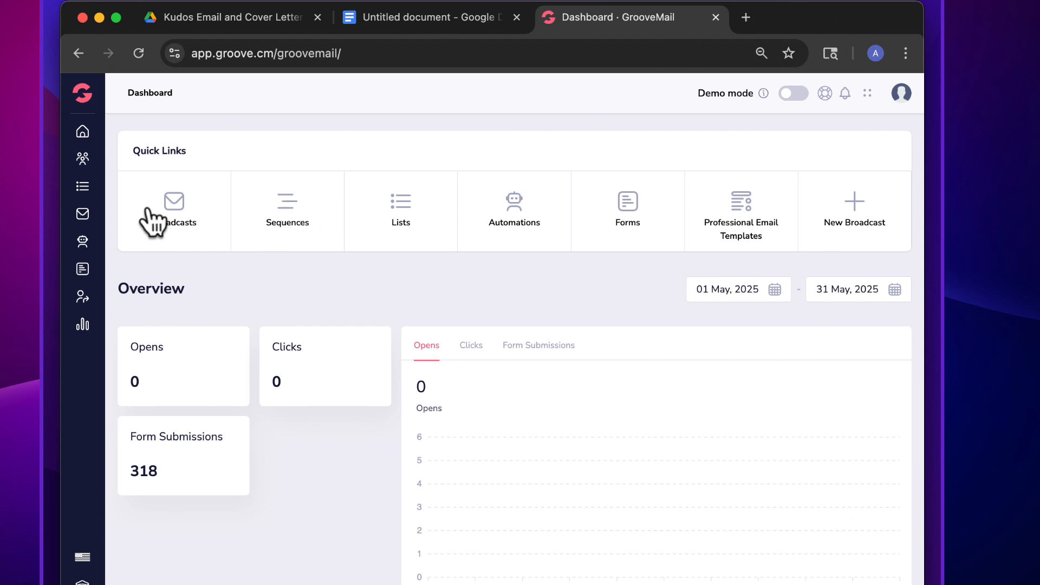
left_click(181, 209)
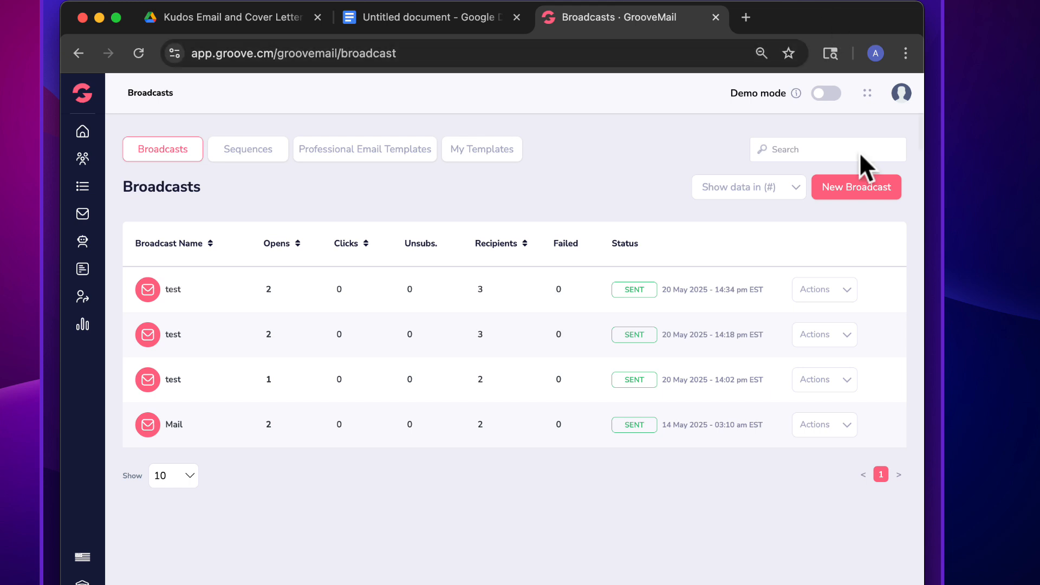
left_click(866, 187)
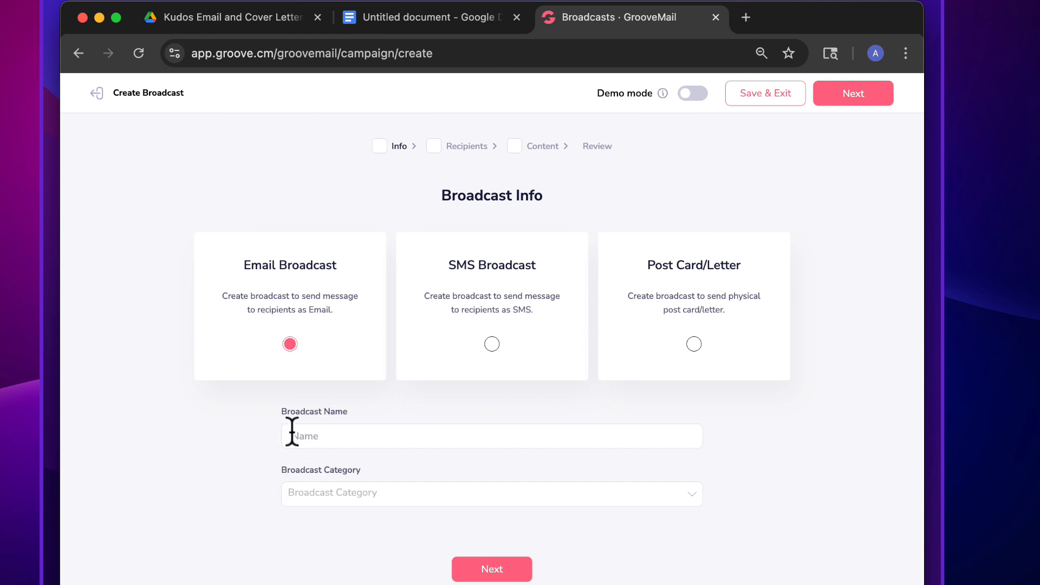
type("Kudos Welcome Email")
left_click(297, 490)
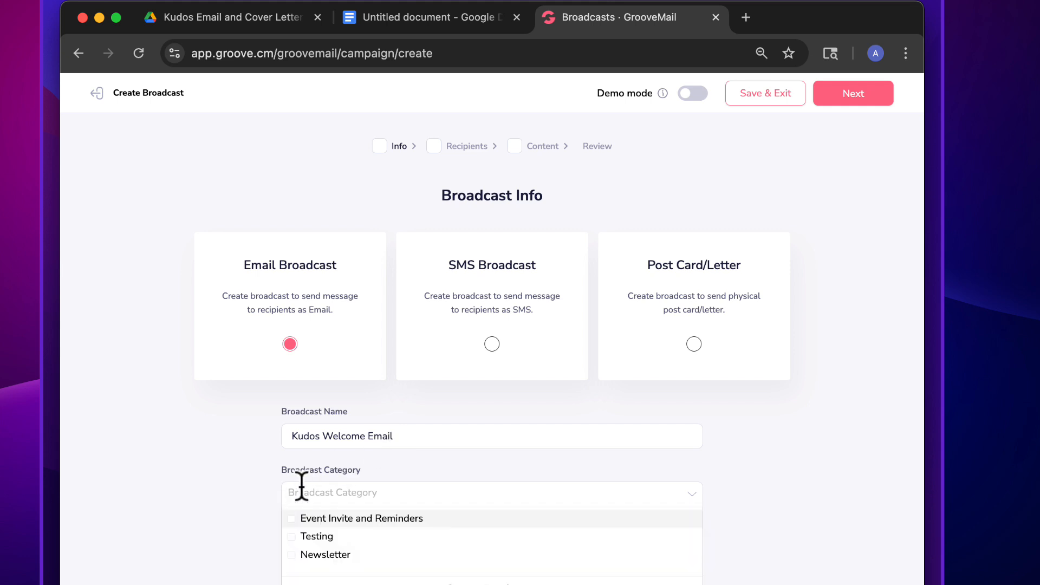
left_click(327, 521)
left_click(217, 530)
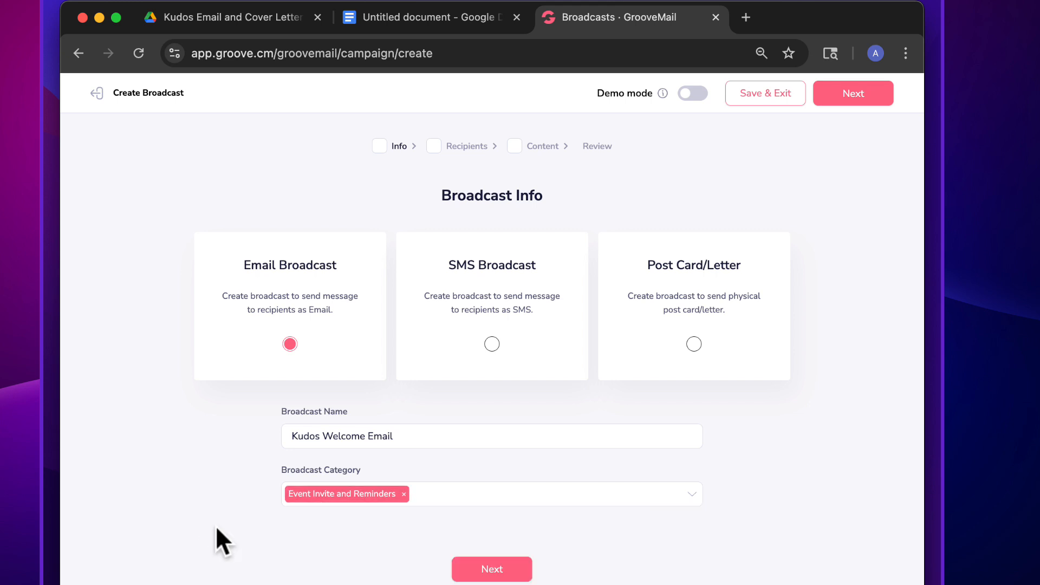
left_click(404, 494)
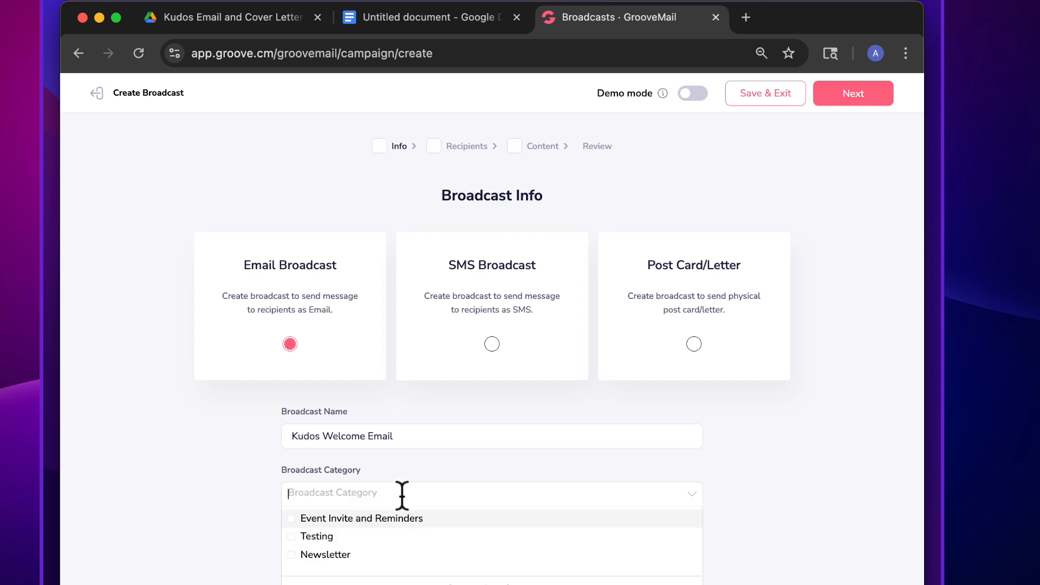
Set the broadcast category to Newsletter and continue to the recipients.
left_click(287, 554)
left_click(239, 552)
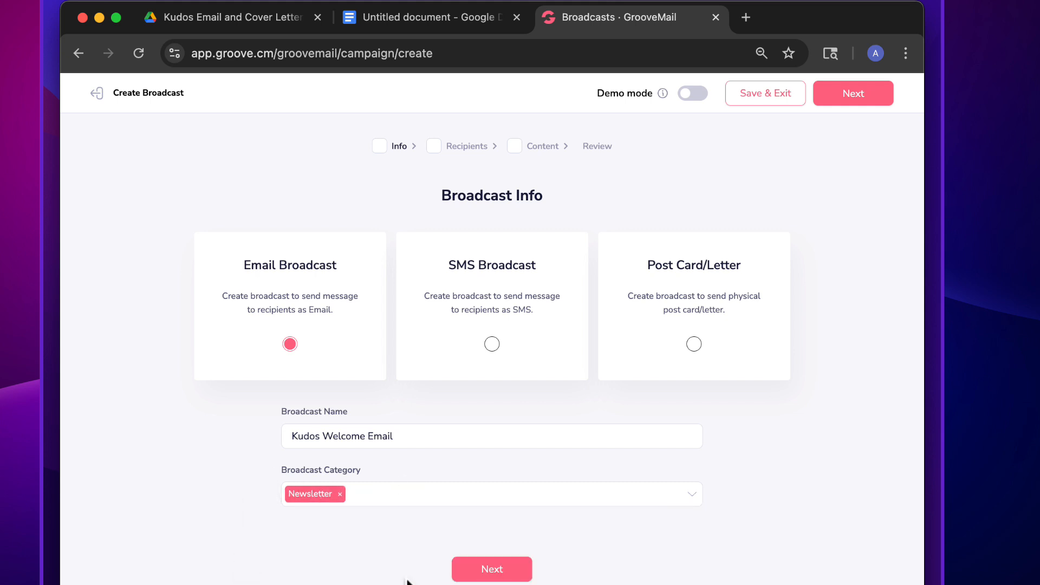
left_click(487, 568)
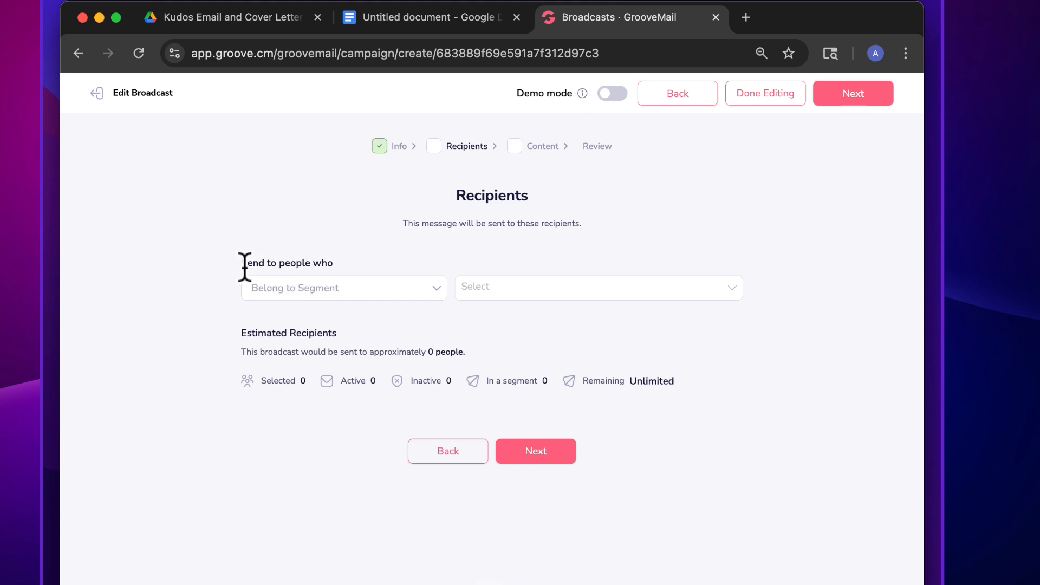
Send the broadcast to people subscribed to the Abraham Law Newsletter list.
left_click(265, 292)
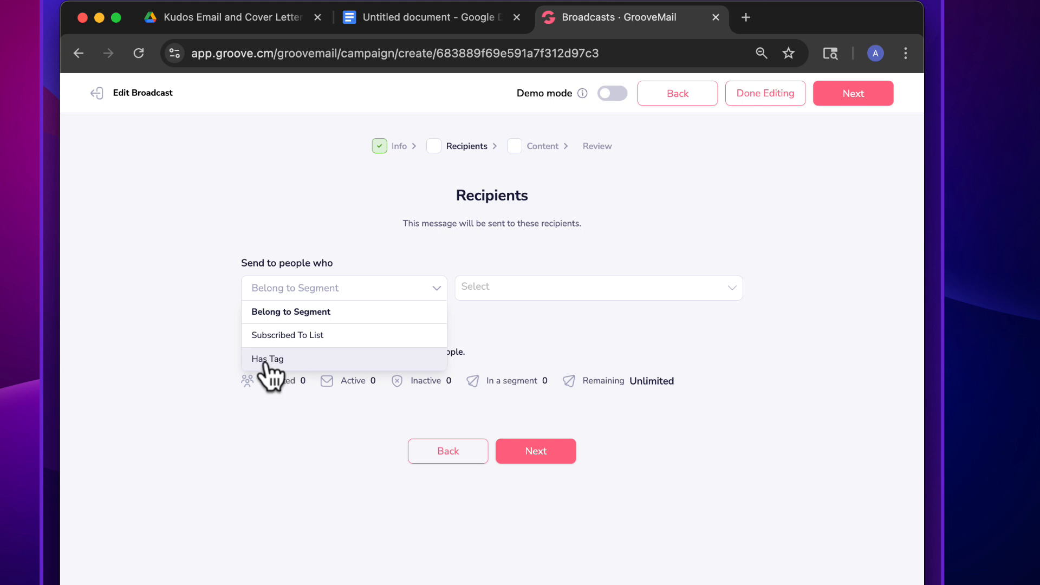
left_click(323, 340)
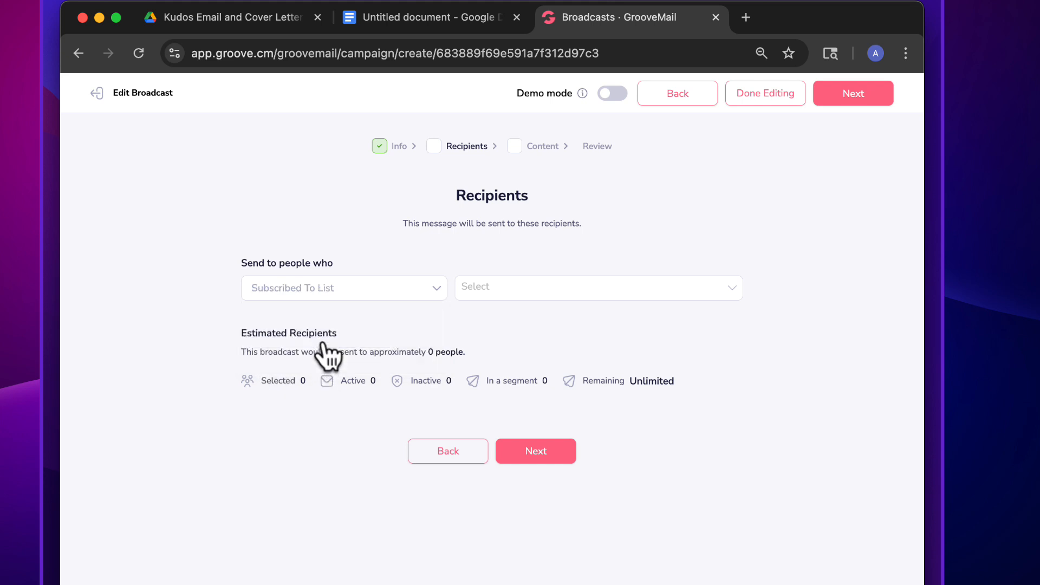
left_click(482, 287)
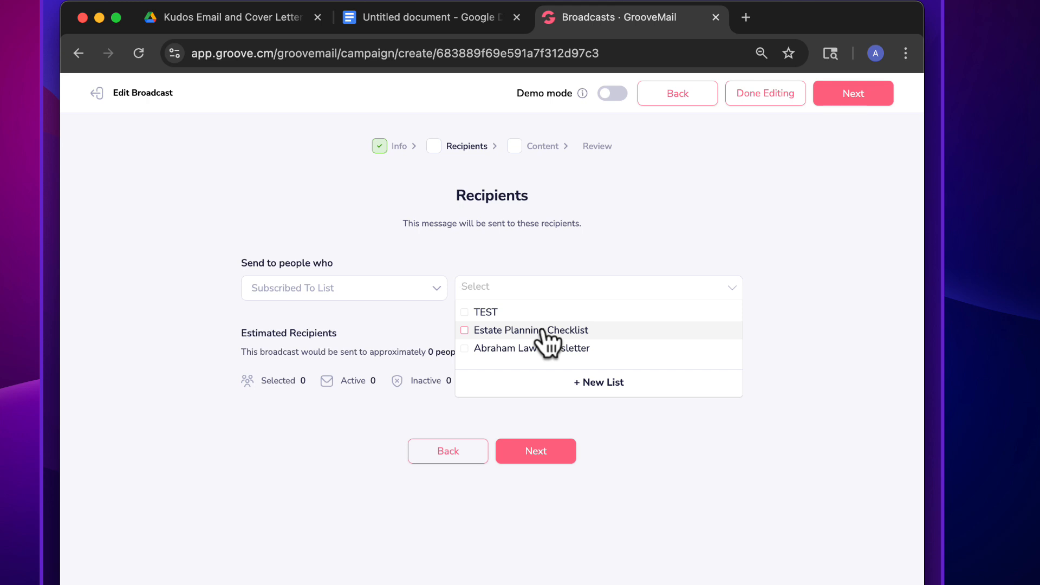
left_click(529, 349)
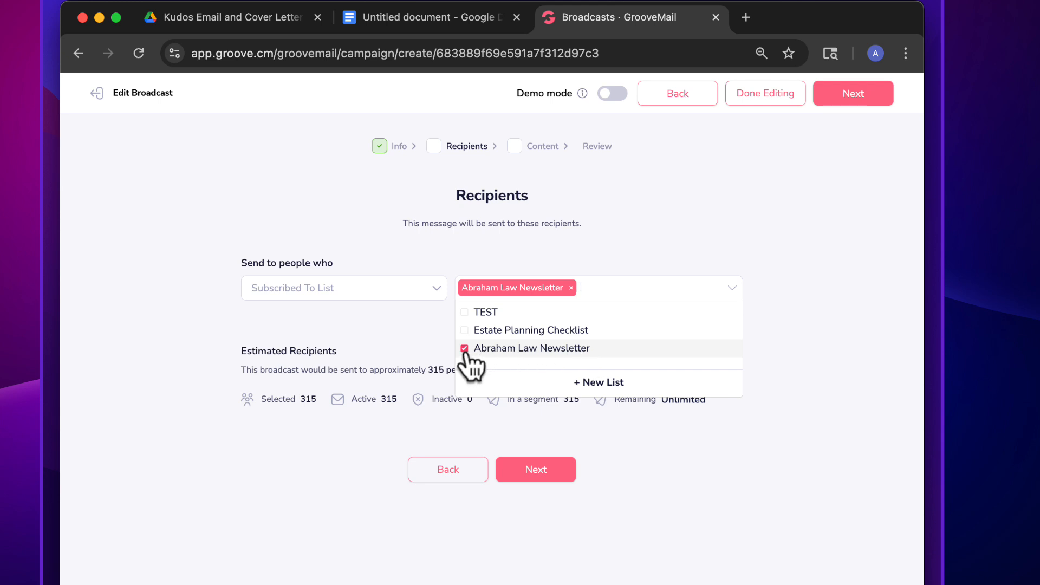
left_click(149, 313)
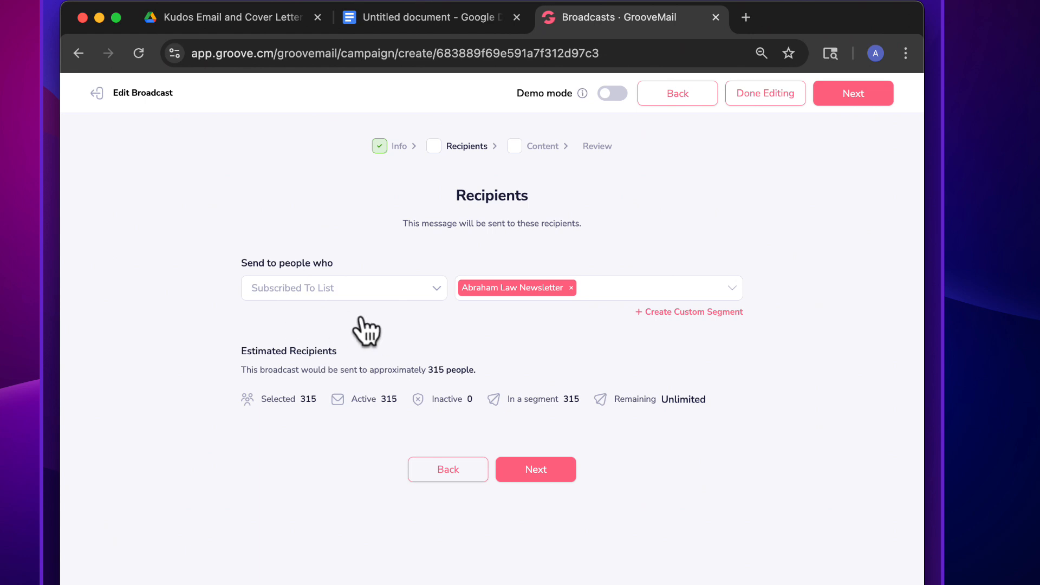
Also include people who have the Abraham Law Newsletter tag among the recipients.
left_click(409, 290)
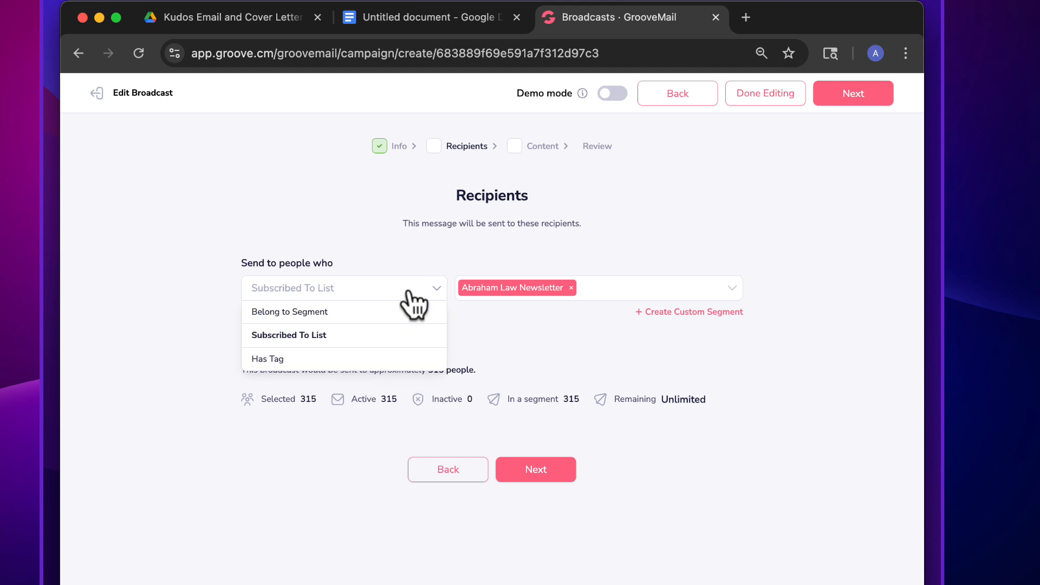
left_click(305, 360)
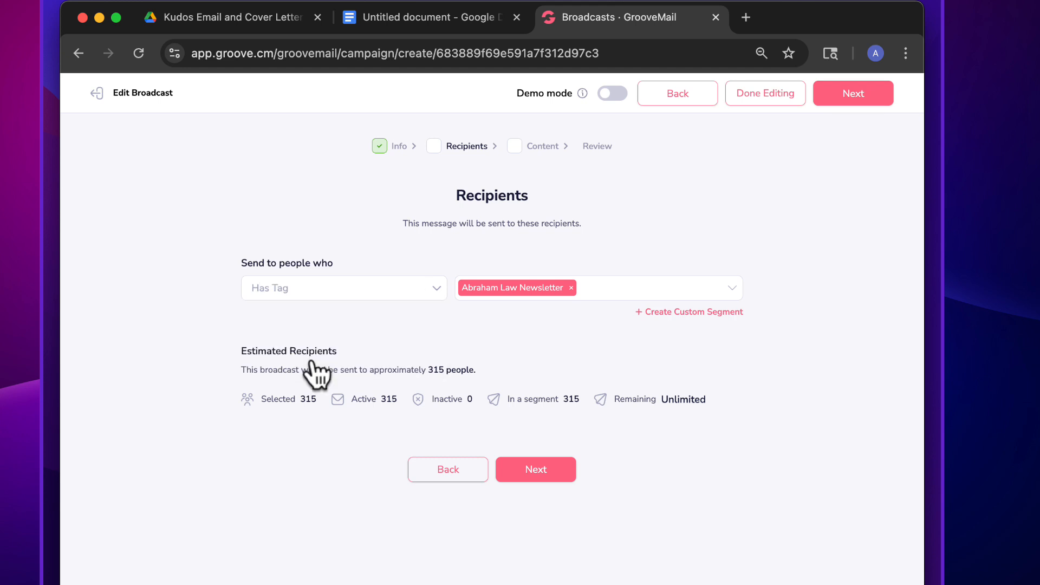
left_click(624, 286)
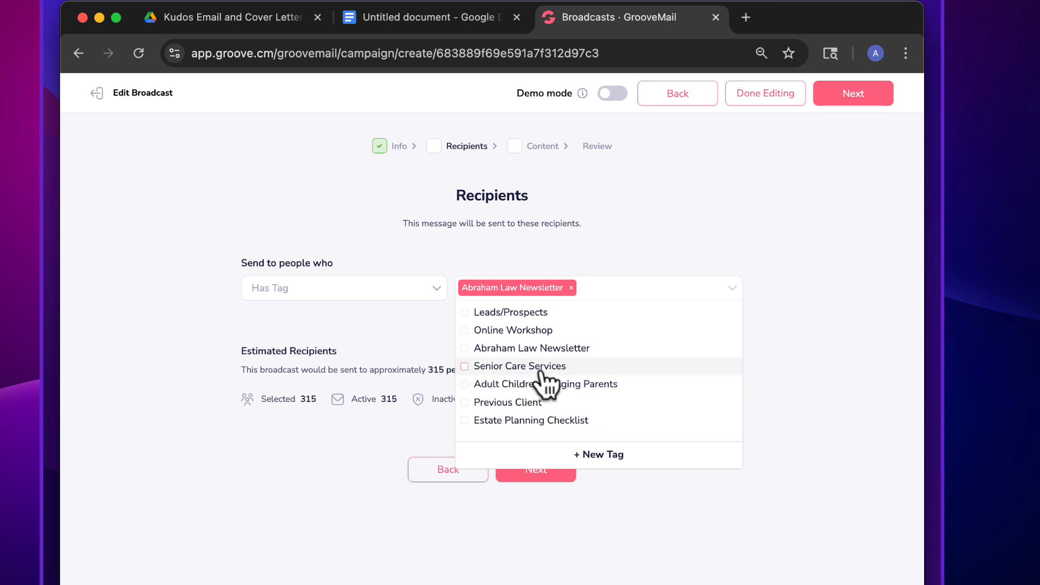
left_click(469, 351)
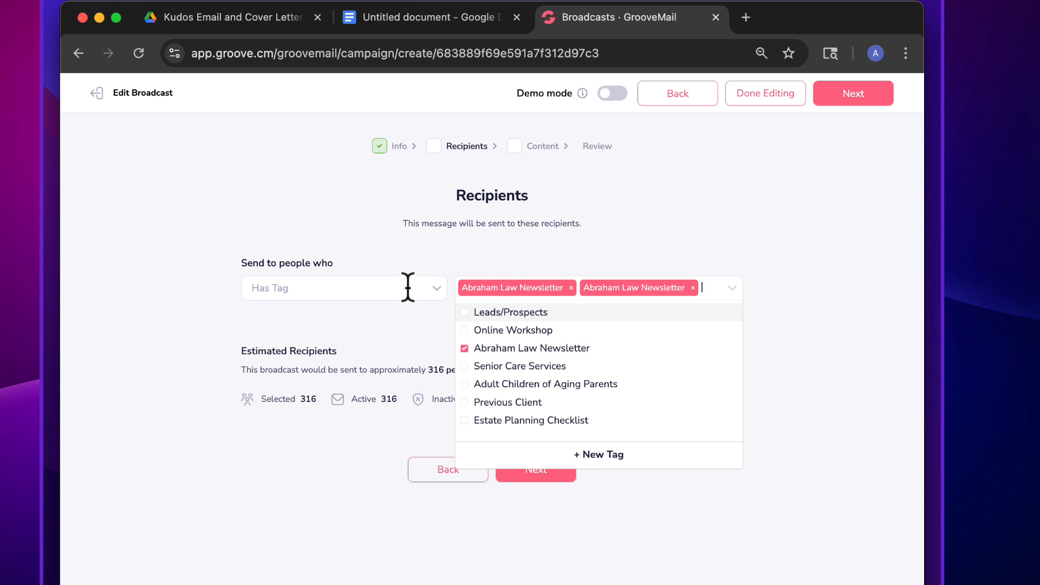
left_click(296, 324)
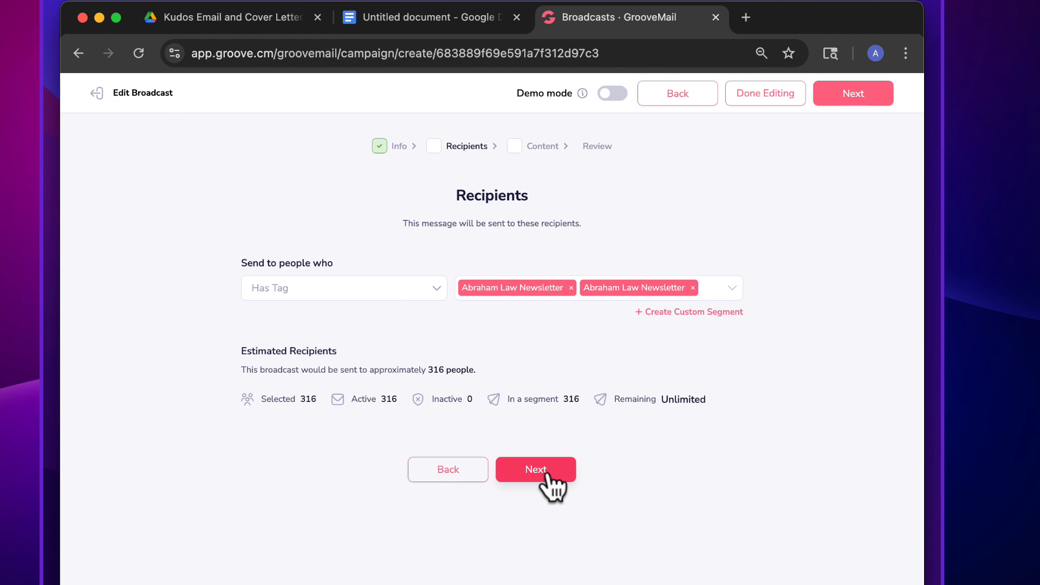
left_click(297, 292)
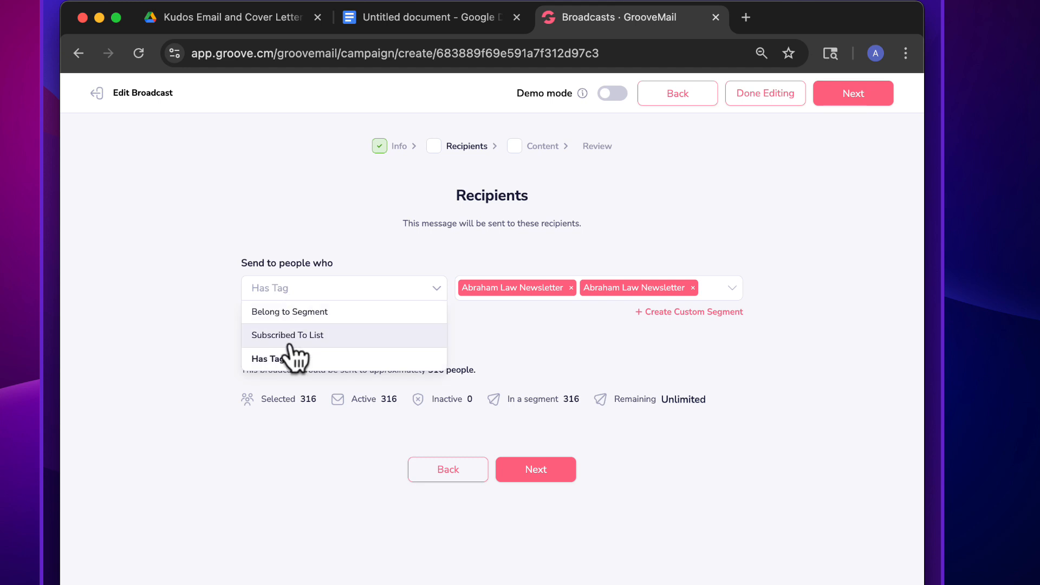
left_click(303, 471)
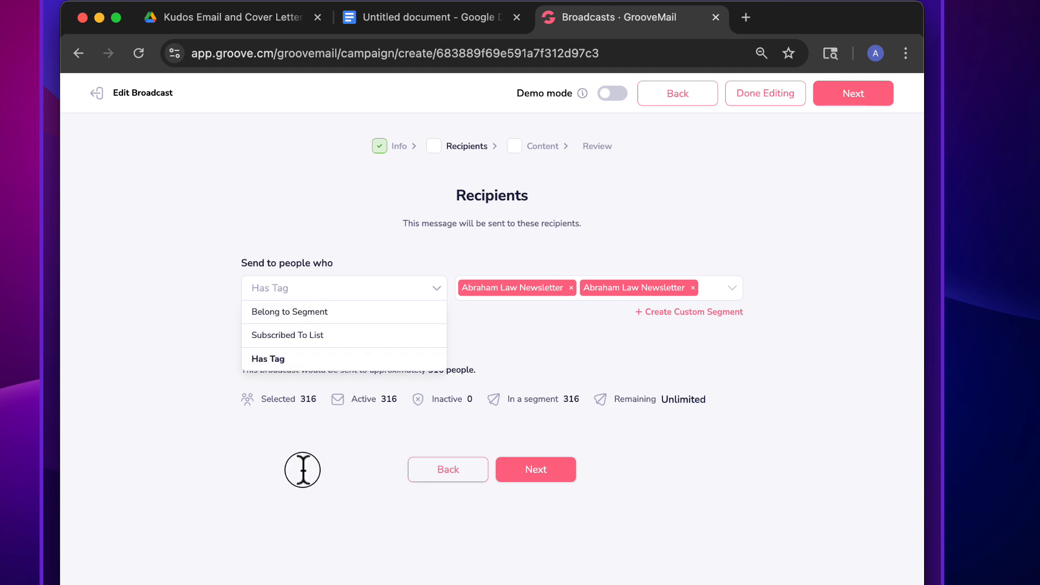
Continue to the broadcast content and choose Abraham Law - Mailgun as the sender.
left_click(544, 467)
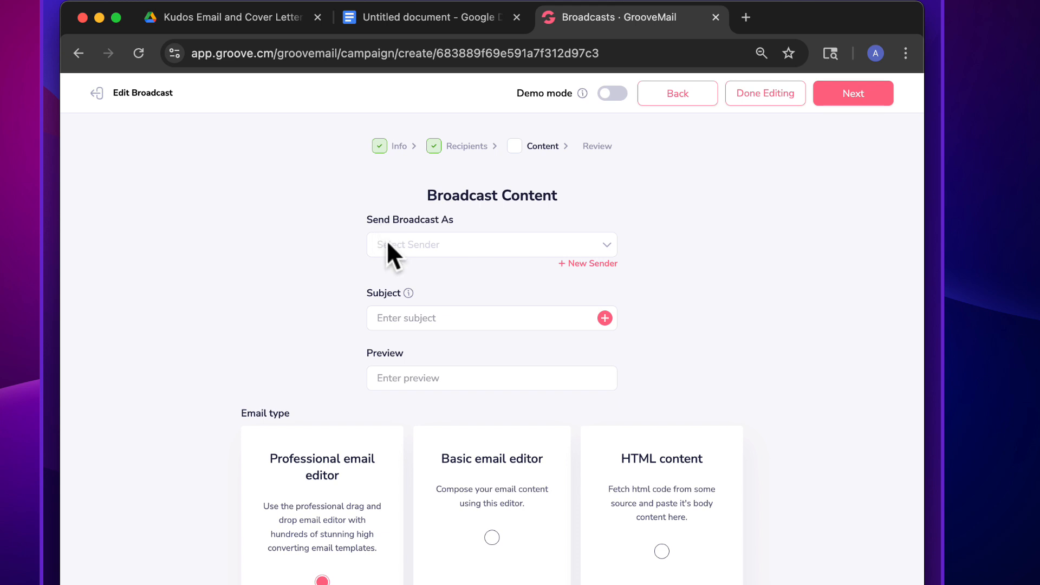
left_click(402, 247)
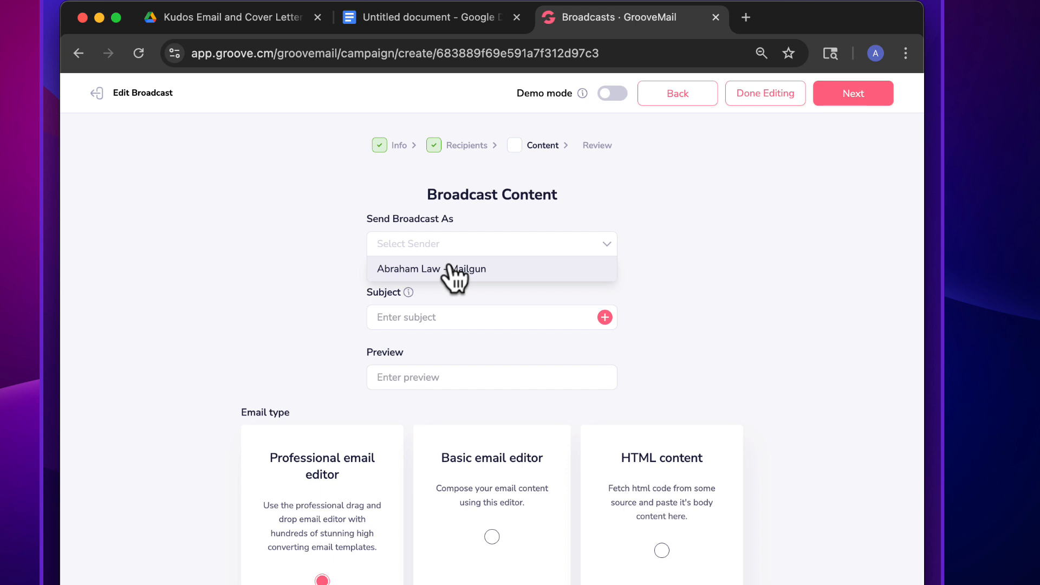
left_click(457, 268)
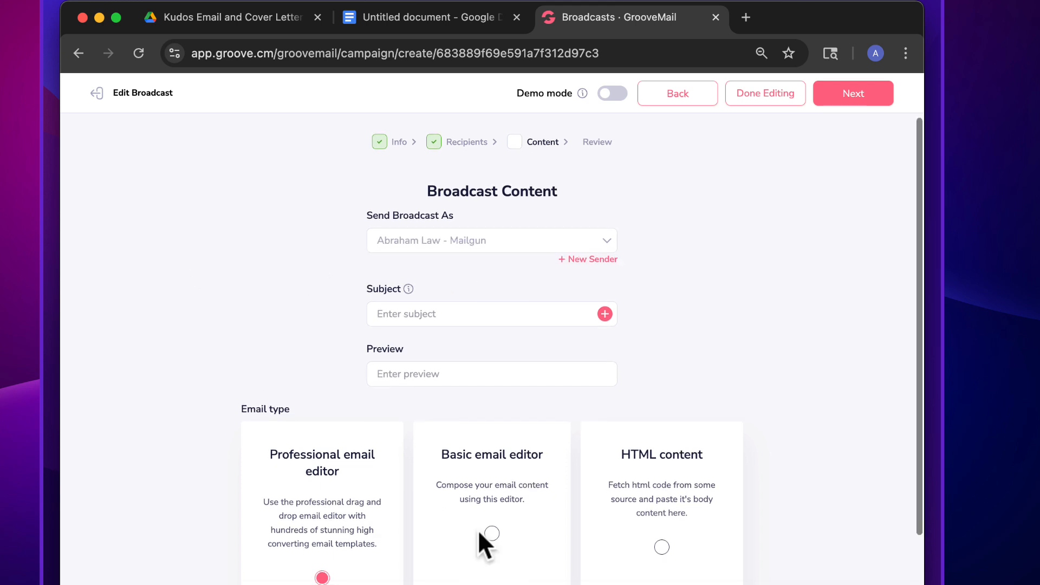
Copy the Spring Greeting subject text, without the SUBJECT label, from the Google Docs document into the broadcast's subject.
left_click(397, 314)
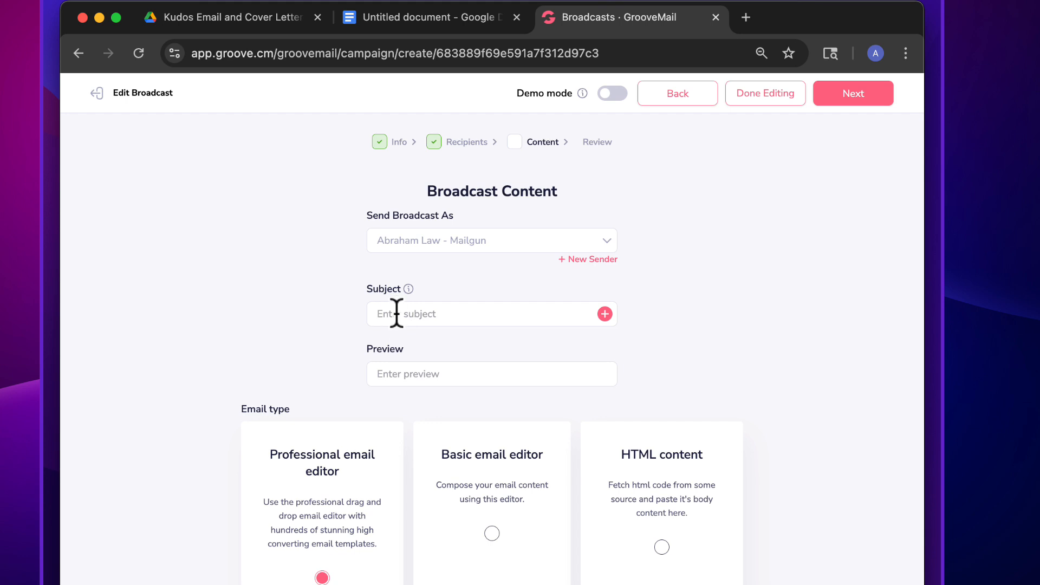
left_click(416, 17)
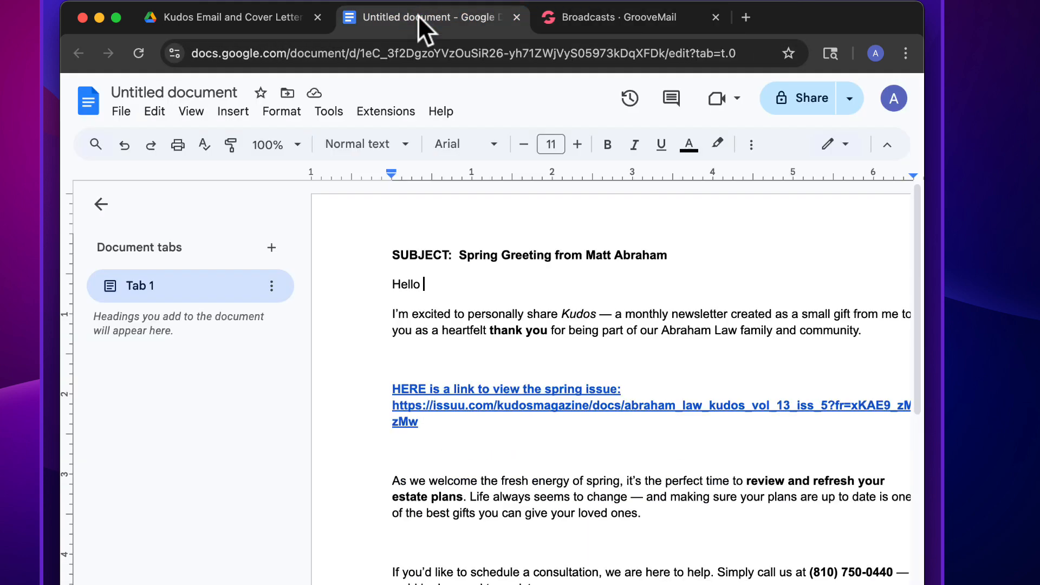
left_click_drag(460, 254, 664, 260)
key("super+c")
scroll(639, 308, "right", 1)
left_click(608, 21)
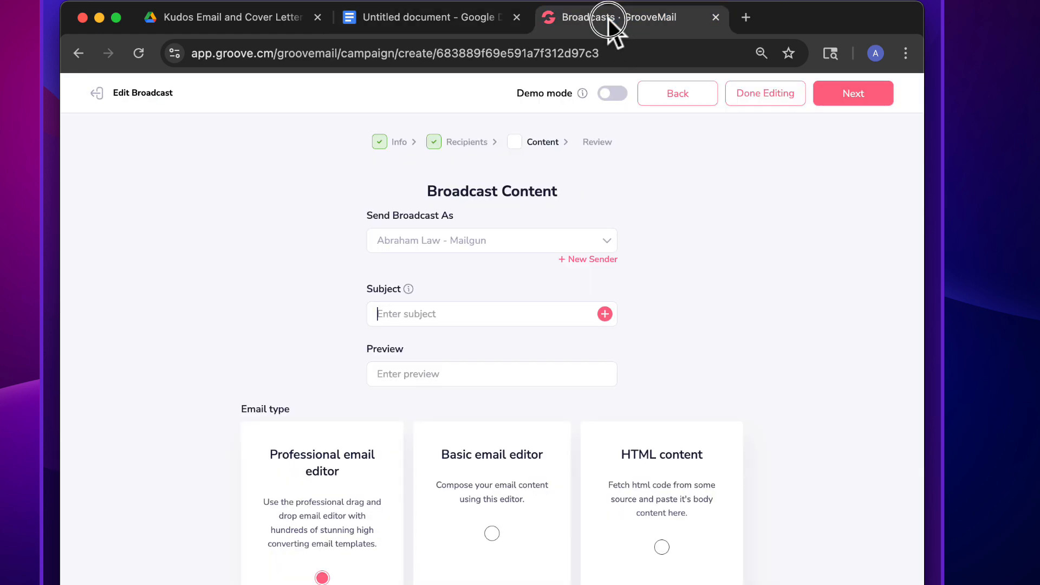
left_click(385, 304)
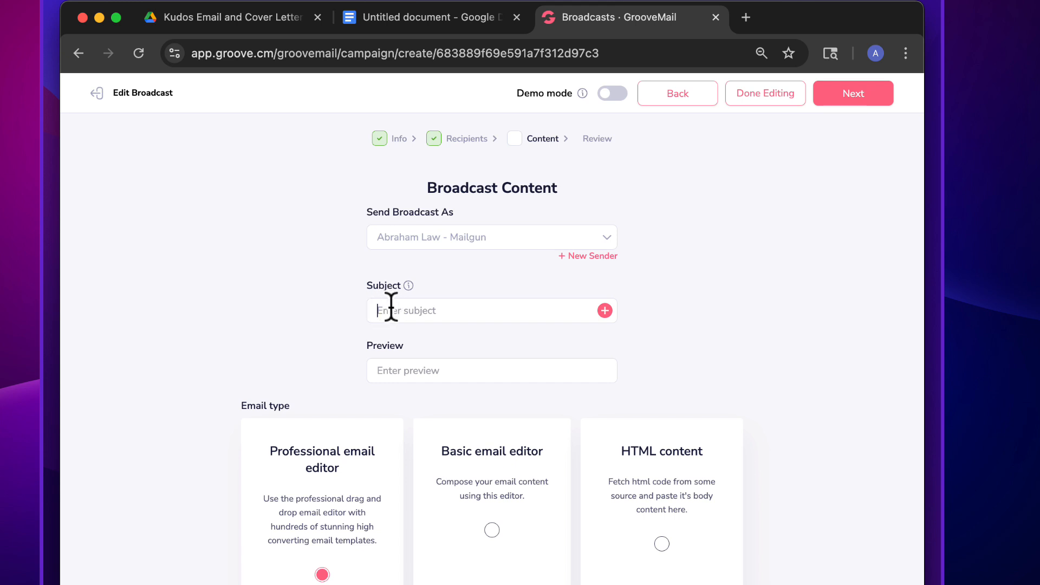
key("super+v")
Choose the Basic email editor as the email type and bring up its message area.
scroll(428, 336, "down", 3)
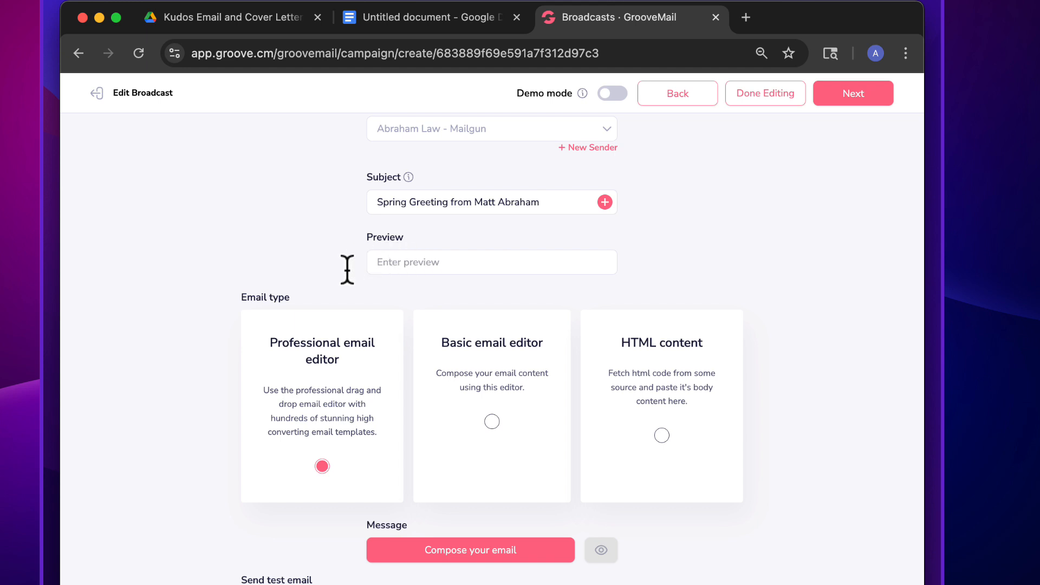
scroll(301, 268, "down", 2)
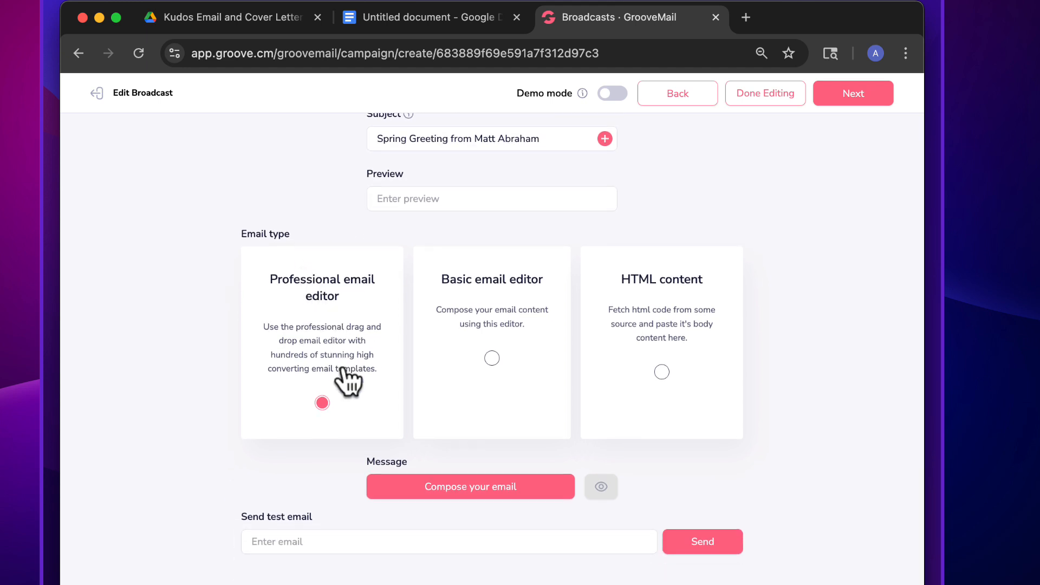
left_click(492, 358)
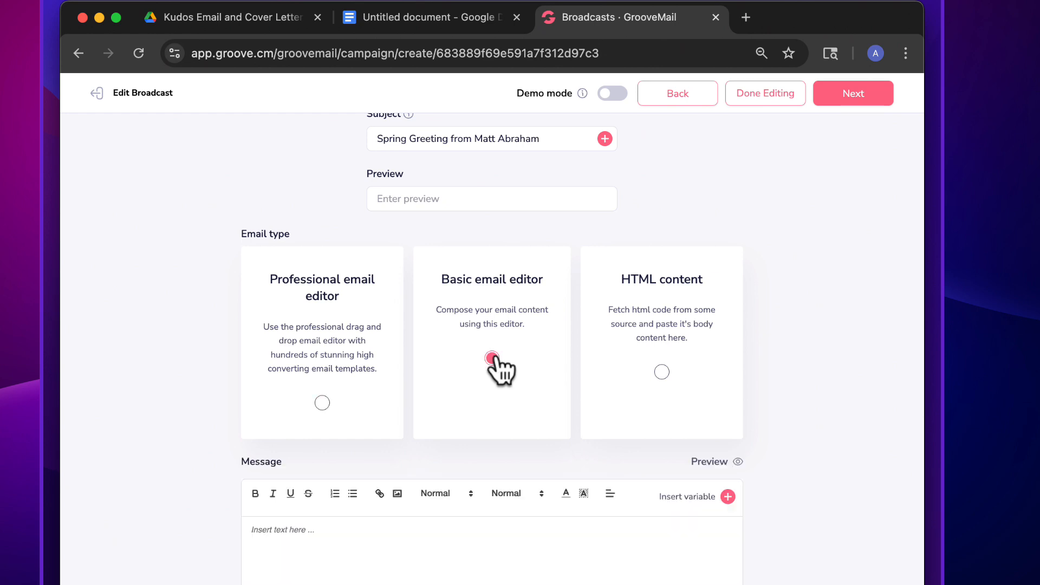
scroll(498, 353, "down", 3)
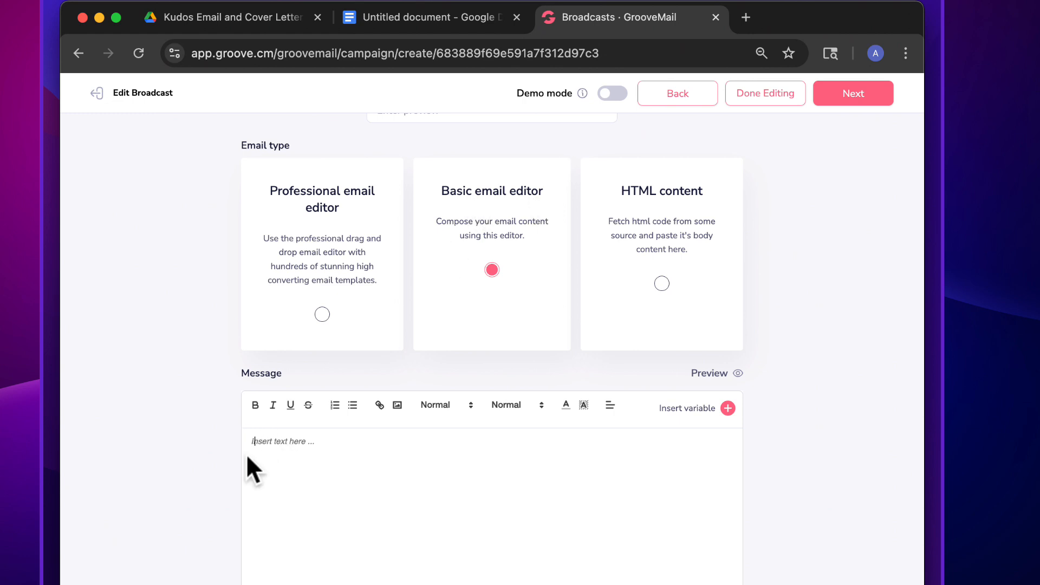
Switch to the Google Docs document and open its issuu.com link to the spring issue.
left_click(381, 16)
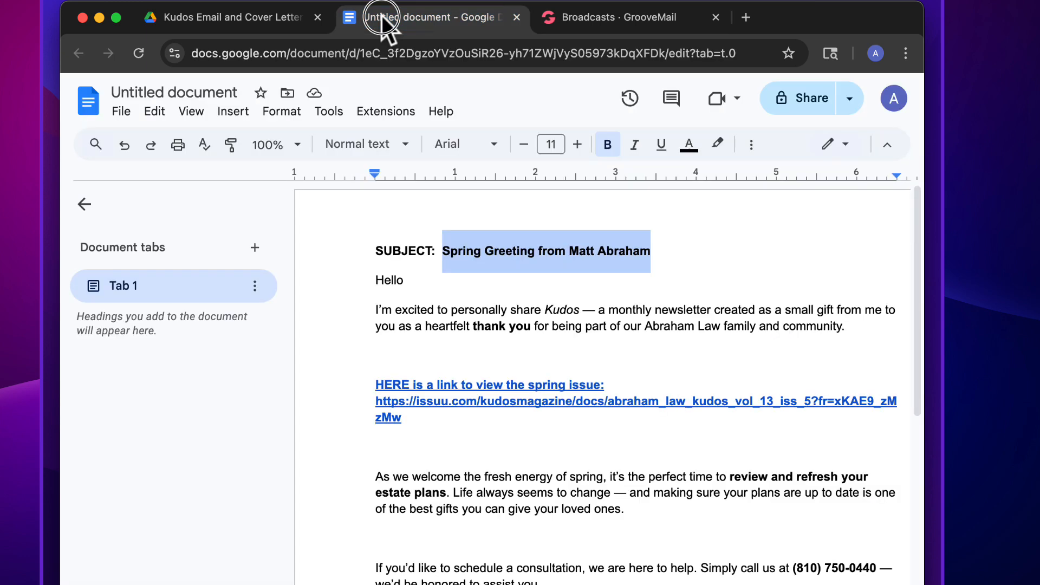
left_click(373, 283)
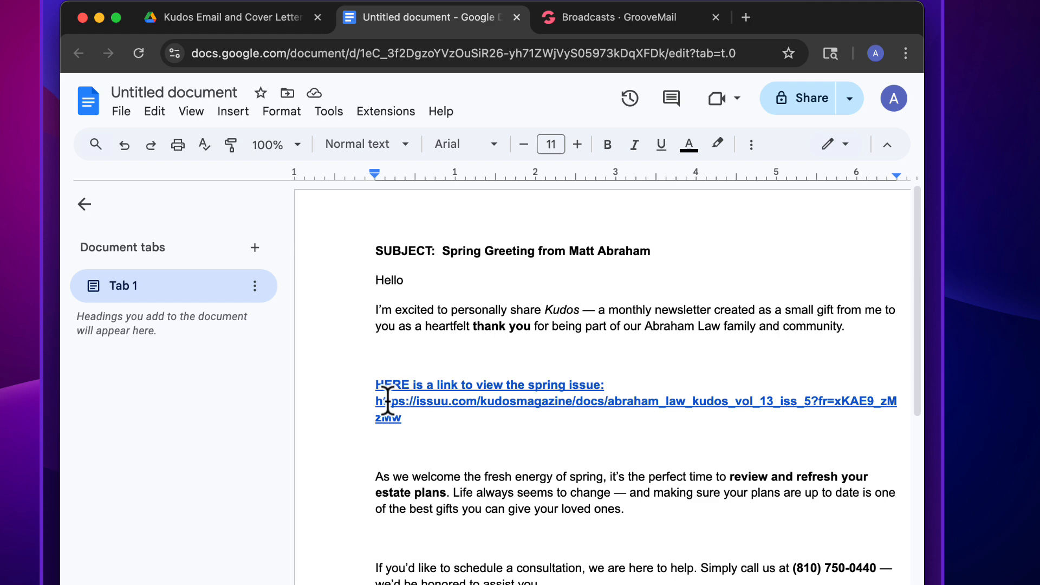
left_click(449, 401)
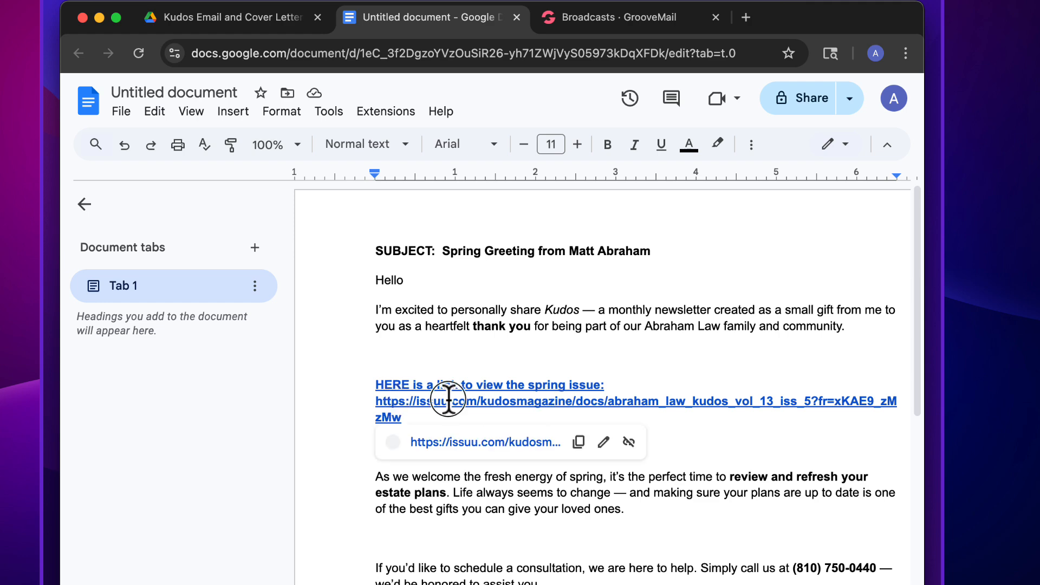
left_click(470, 444)
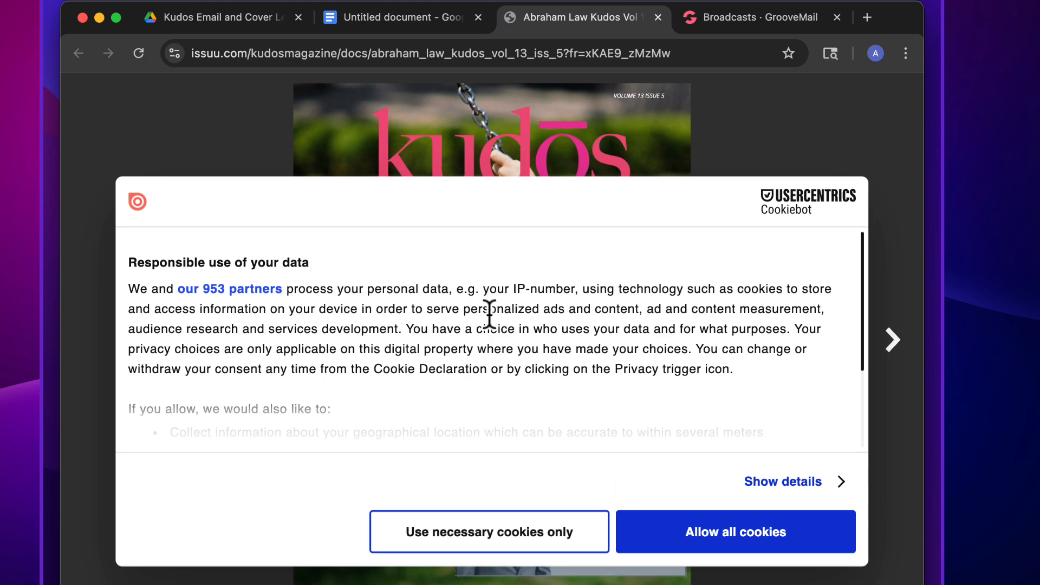
Allow only necessary cookies on the issuu page, leaf through the Kudos magazine's opening pages, and close it.
left_click(569, 539)
left_click(892, 340)
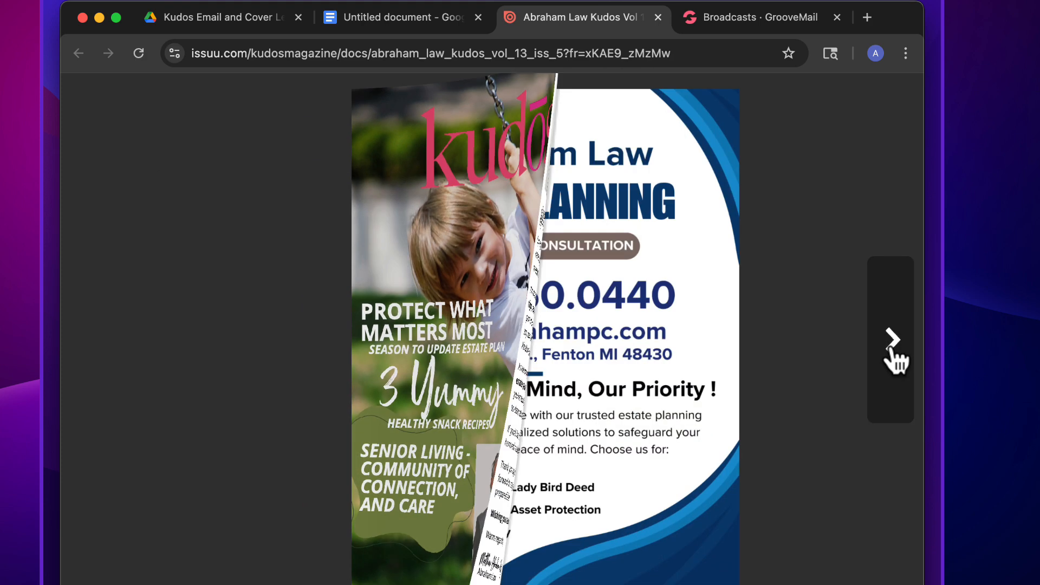
left_click(892, 340)
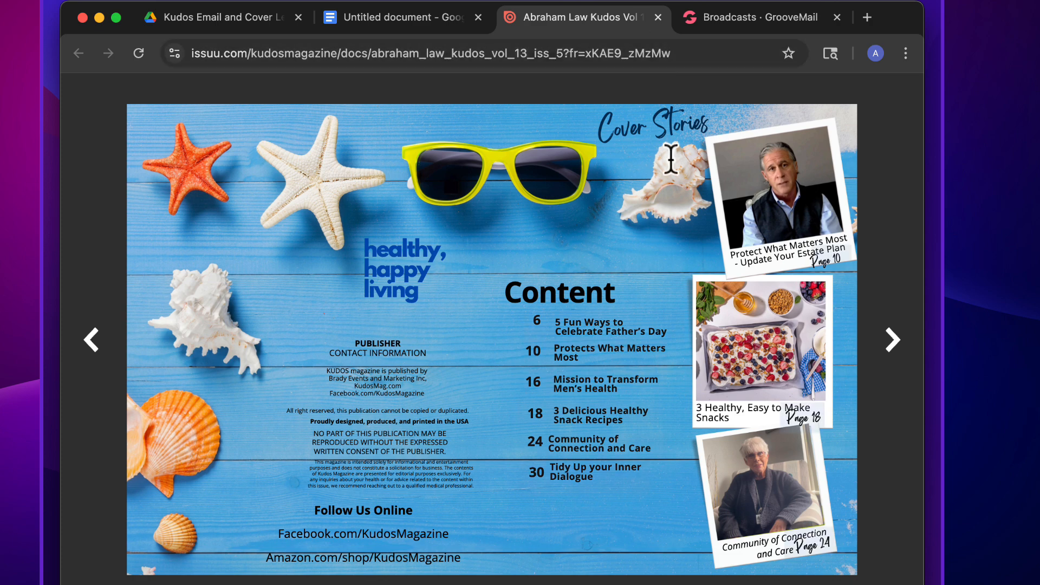
left_click(658, 17)
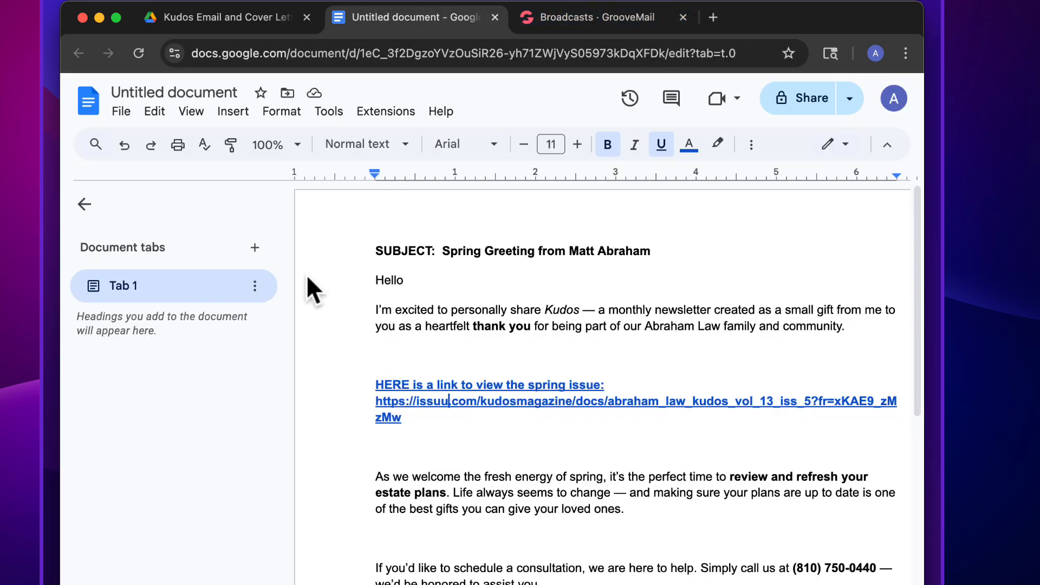
Copy the Google Docs text from the first paragraph after "Hello" through the signature into the GrooveMail broadcast's message.
left_click_drag(374, 308, 494, 563)
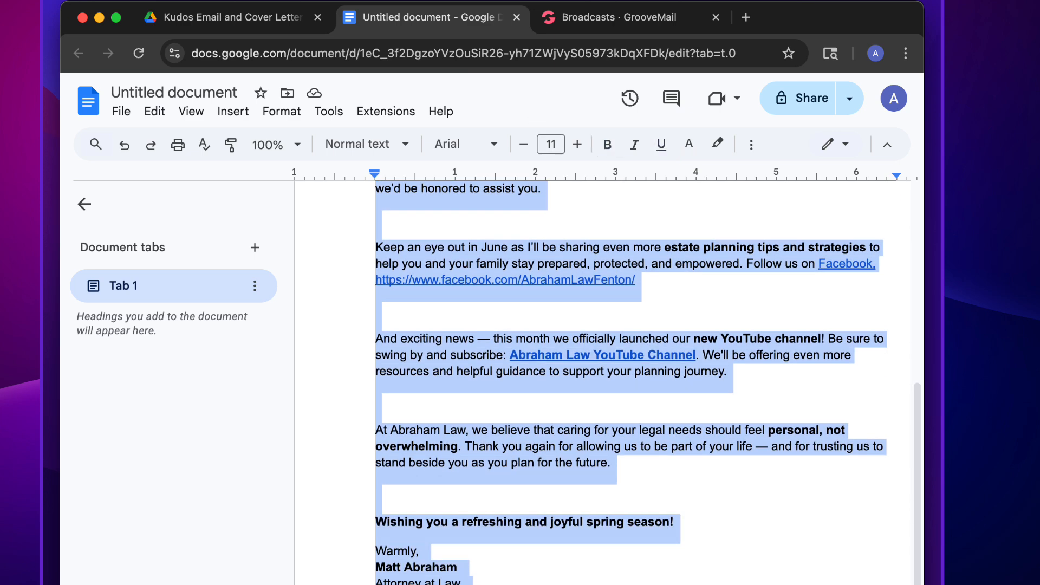
left_click(632, 16)
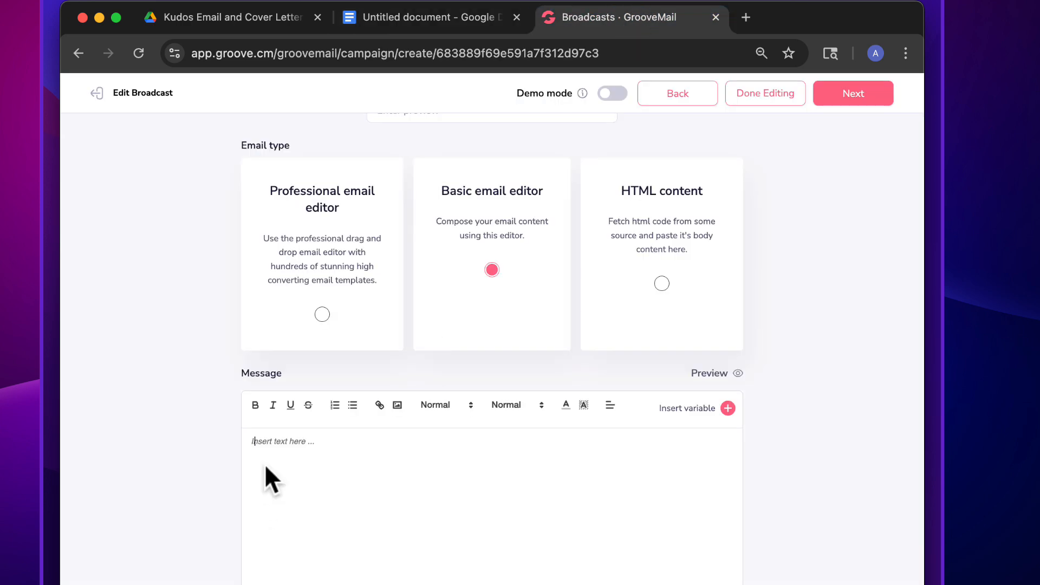
left_click(256, 442)
key("super+v")
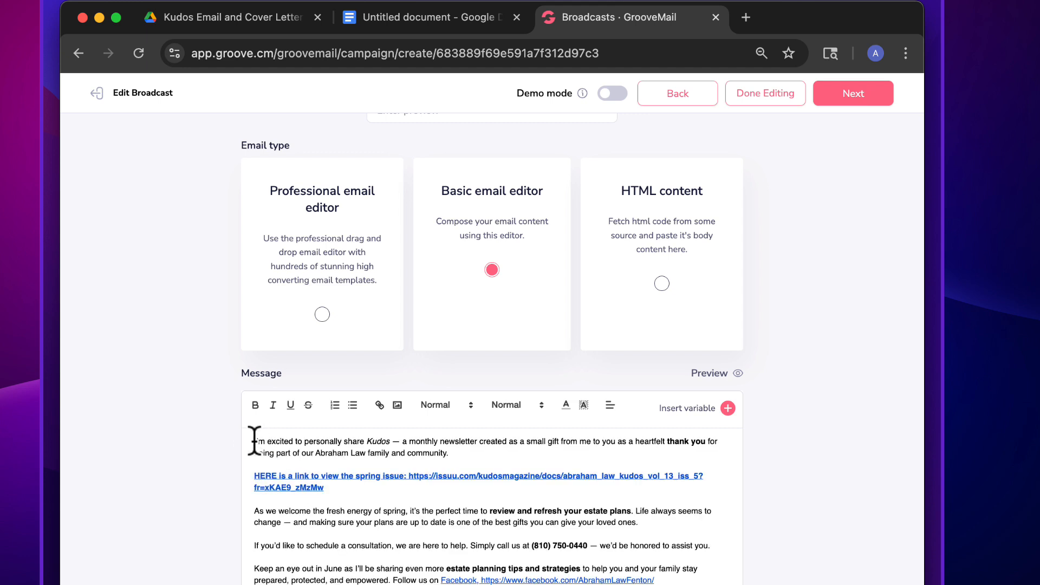
Add the greeting "Hello {first_name}," above the message body, using the First Name variable and leaving a blank line below it.
key("Return")
key("Return")
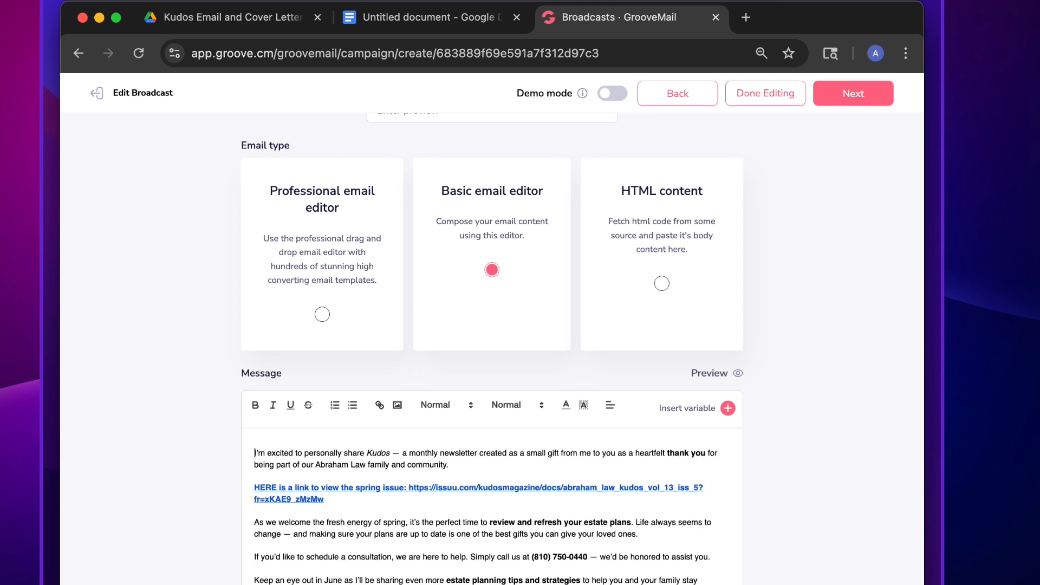
key("Up")
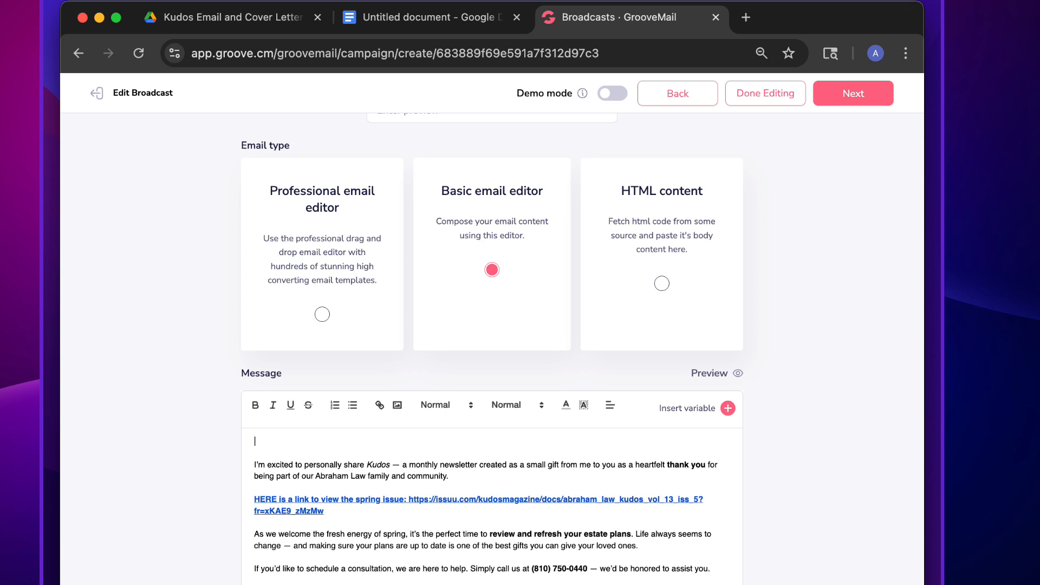
type("Hello")
left_click(728, 409)
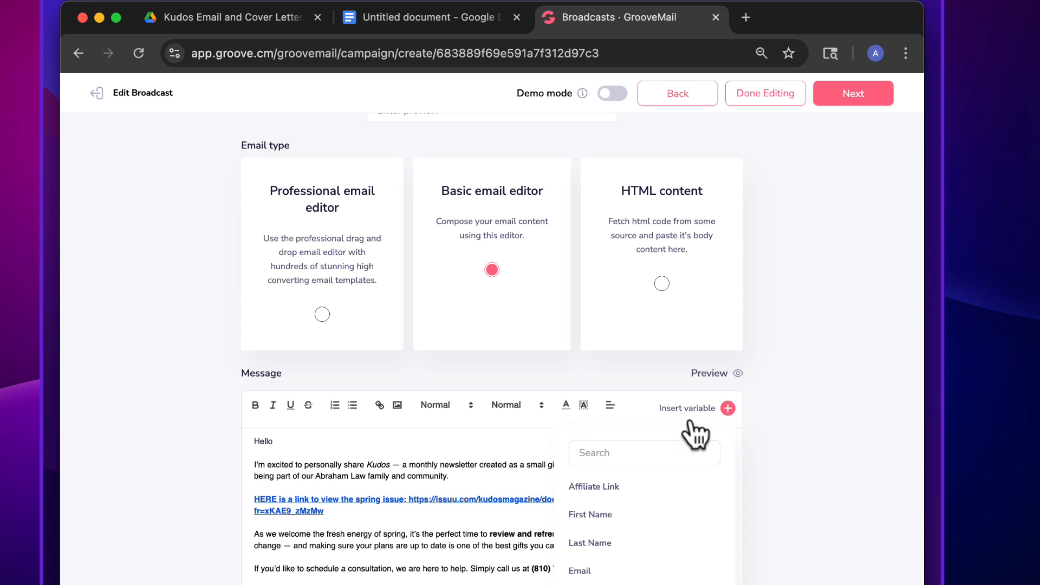
left_click(598, 517)
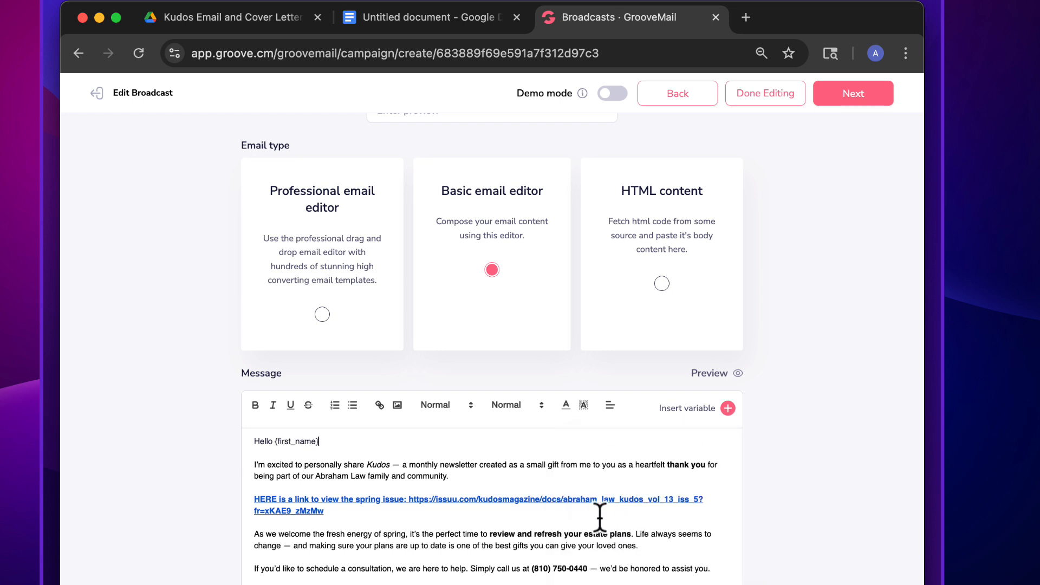
type(",")
Test the message's Facebook link by visiting its URL, look over the Abraham Law page without logging in, and close it.
scroll(584, 503, "down", 3)
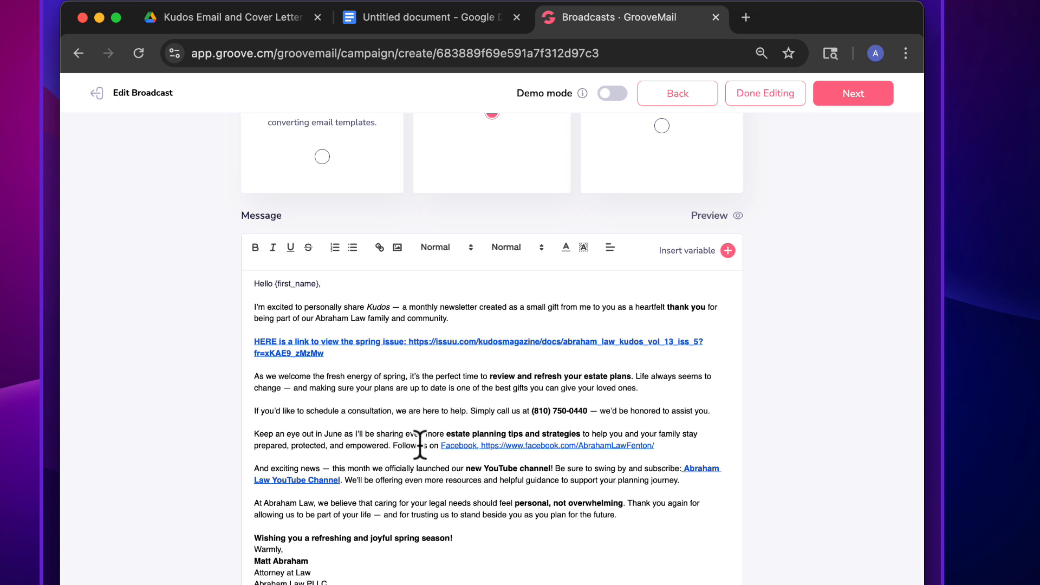
left_click(529, 444)
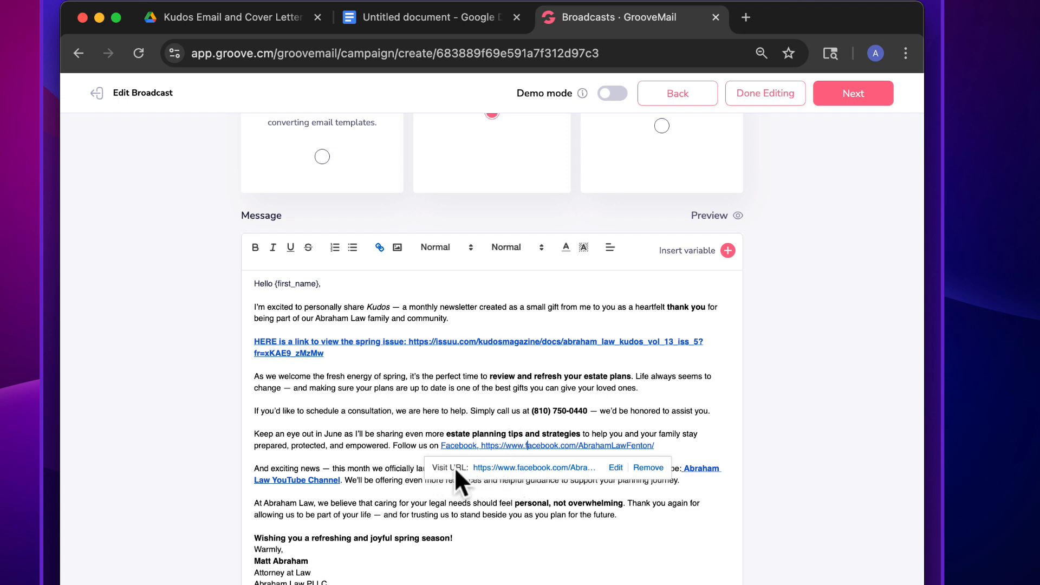
left_click(513, 473)
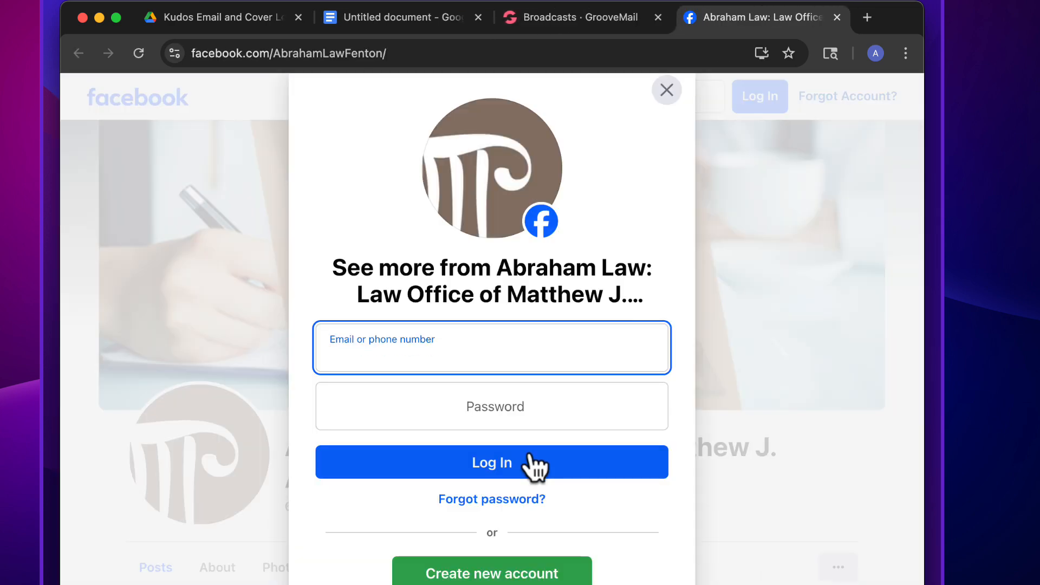
left_click(667, 91)
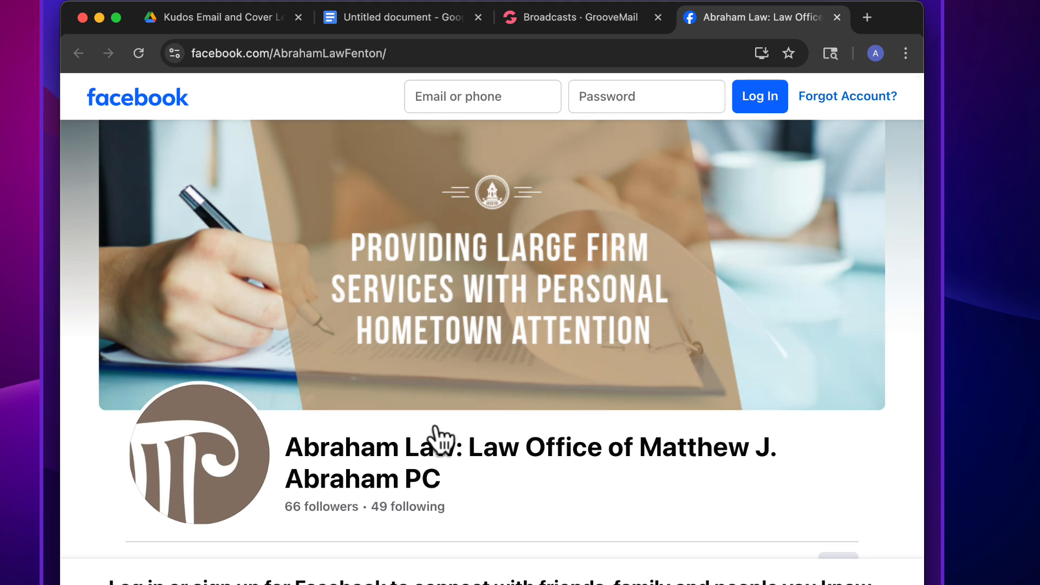
scroll(460, 472, "down", 3)
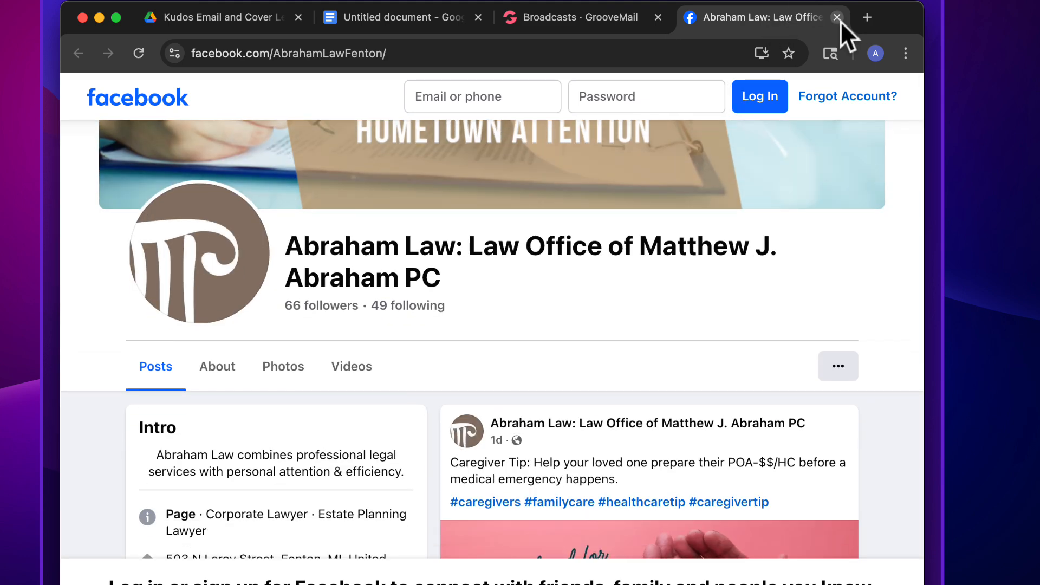
left_click(838, 18)
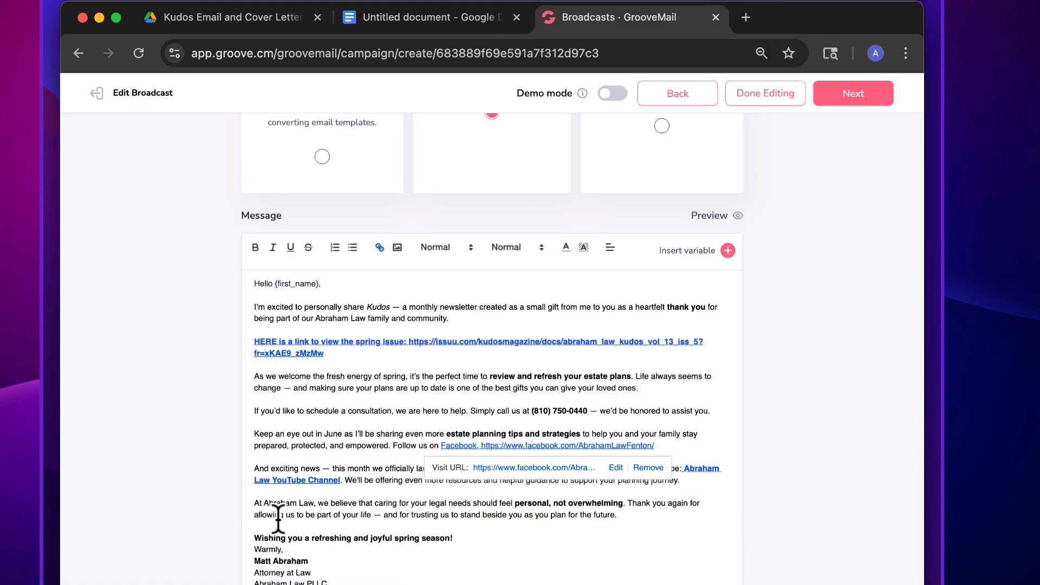
Test the Abraham Law YouTube Channel link in the message by visiting its URL, and return to the broadcast.
left_click(541, 516)
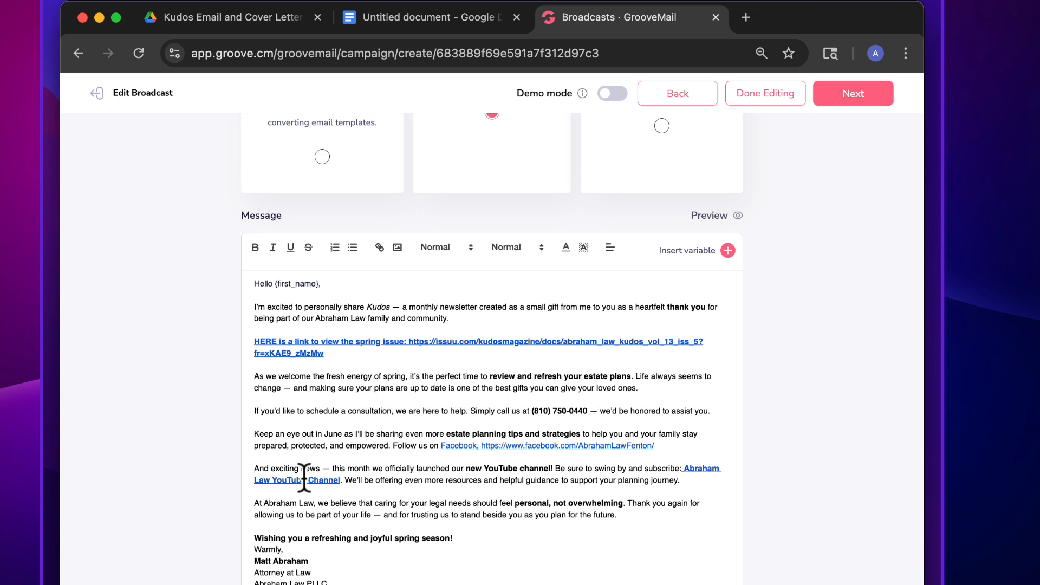
left_click(263, 480)
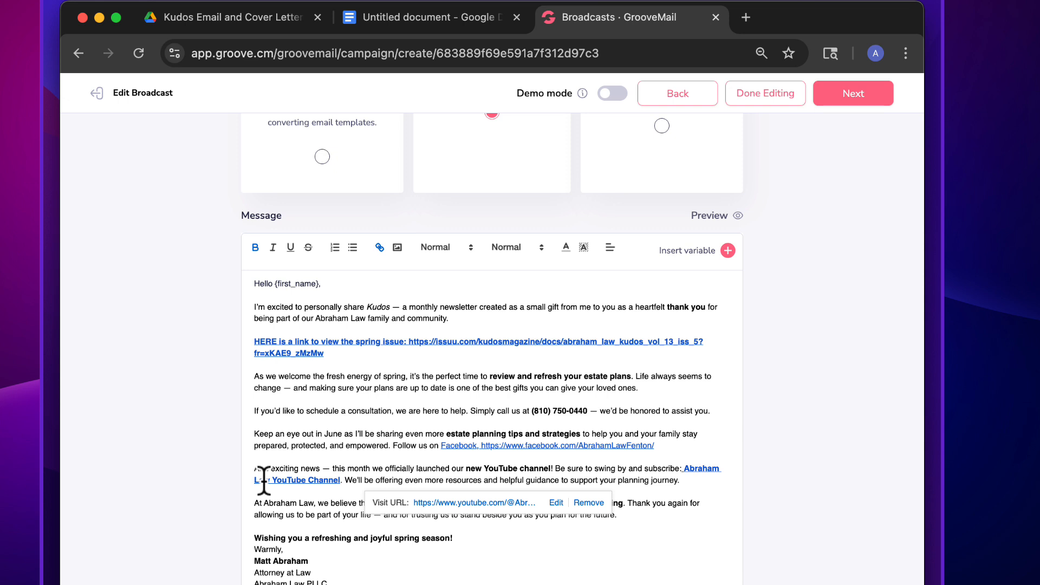
left_click(452, 504)
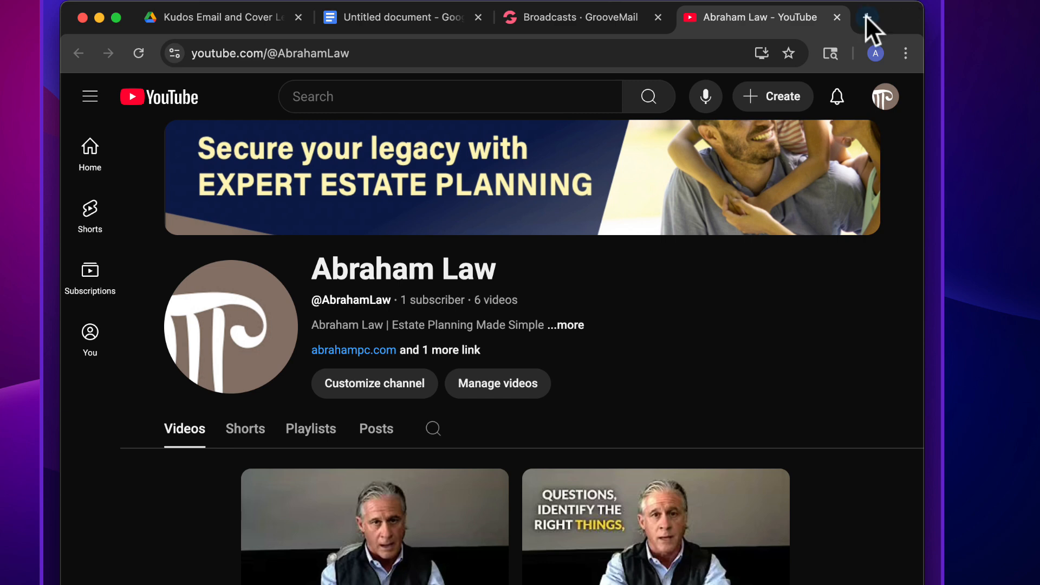
left_click(837, 17)
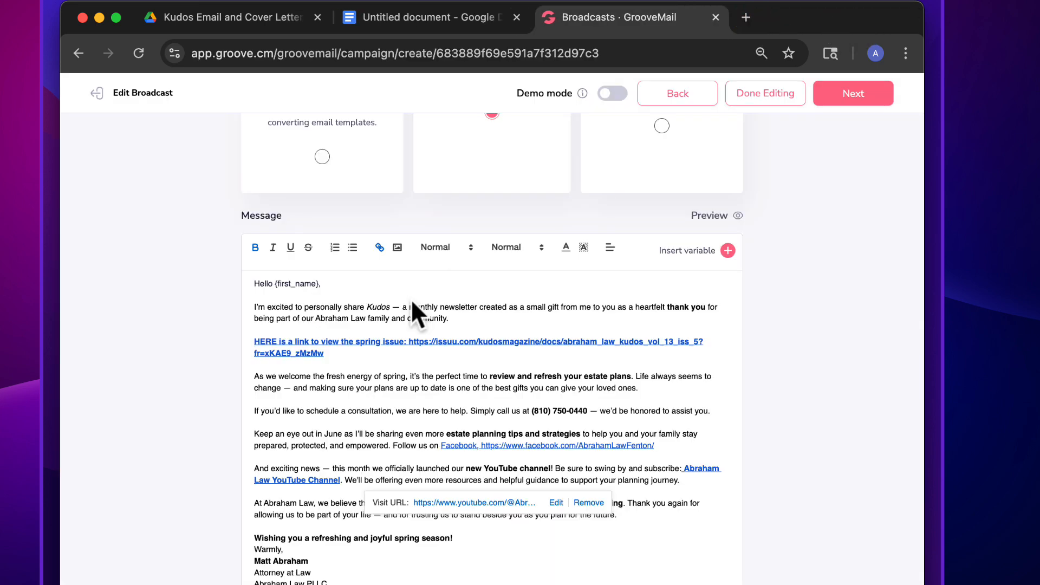
left_click(290, 400)
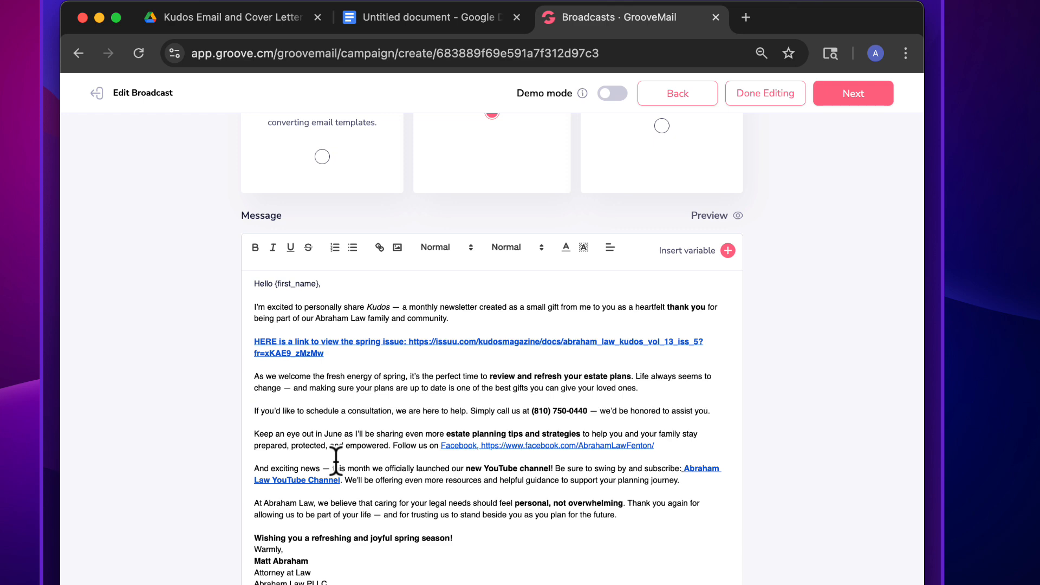
scroll(466, 428, "down", 3)
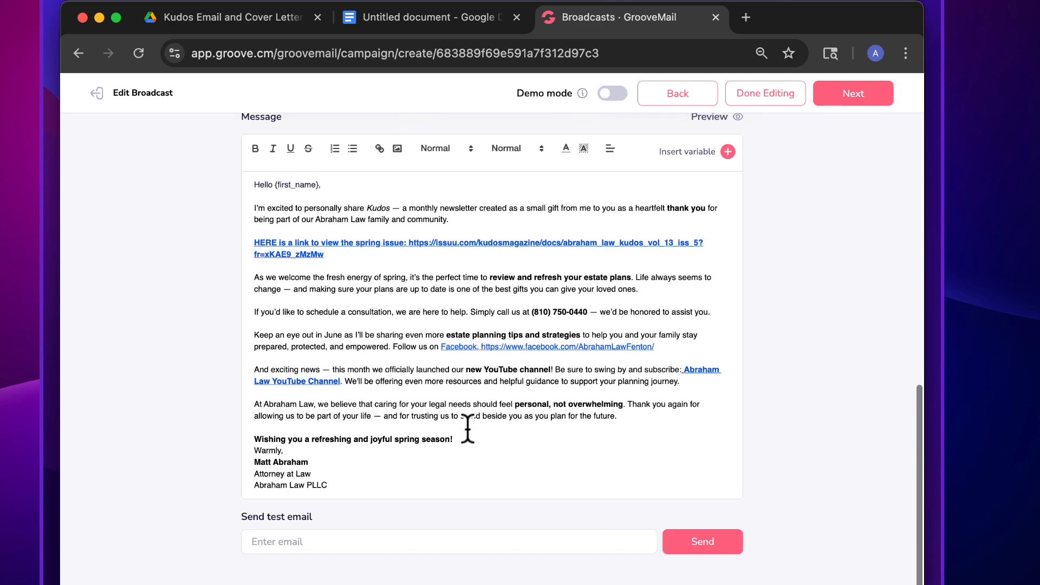
scroll(468, 426, "up", 10)
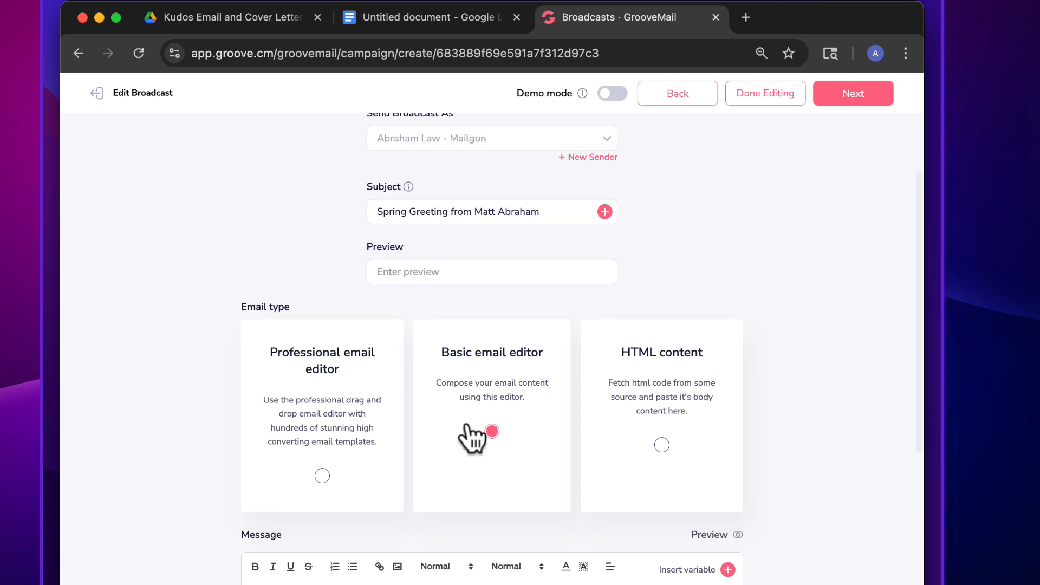
scroll(464, 446, "down", 1)
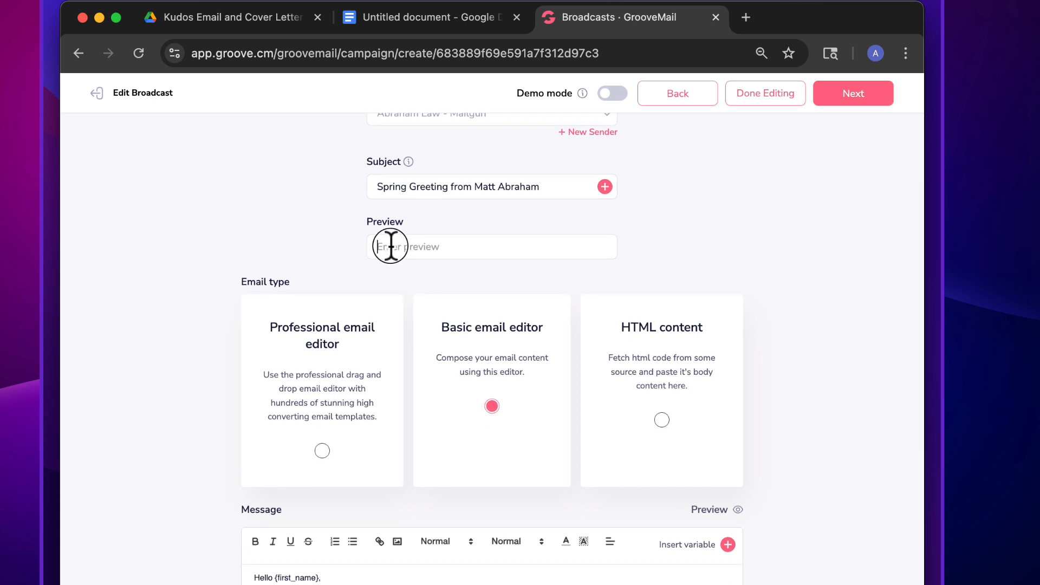
left_click(389, 226)
left_click(552, 187)
type("!")
key("BackSpace")
Copy the message sentence "As we welcome the fresh energy of spring, it's the perfect time to review and refresh your estate plans." into the preview text.
scroll(540, 216, "down", 5)
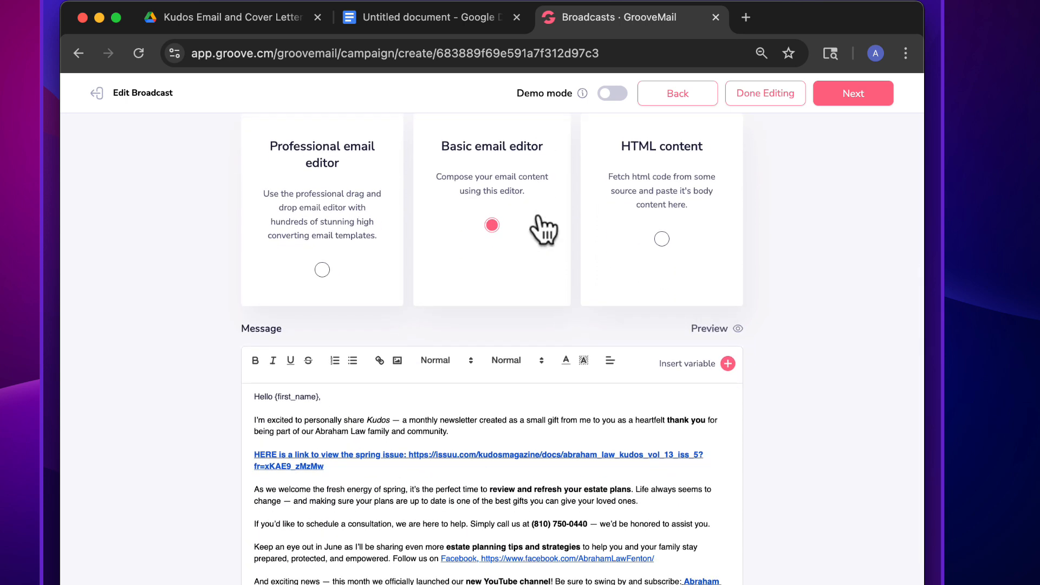
scroll(543, 228, "down", 3)
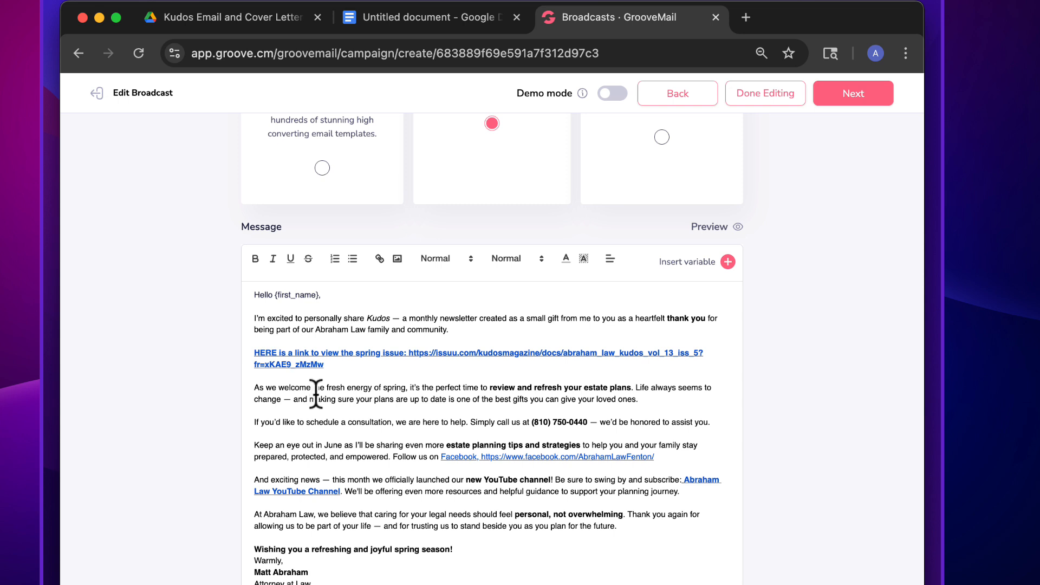
left_click_drag(255, 386, 634, 388)
scroll(750, 423, "up", 2)
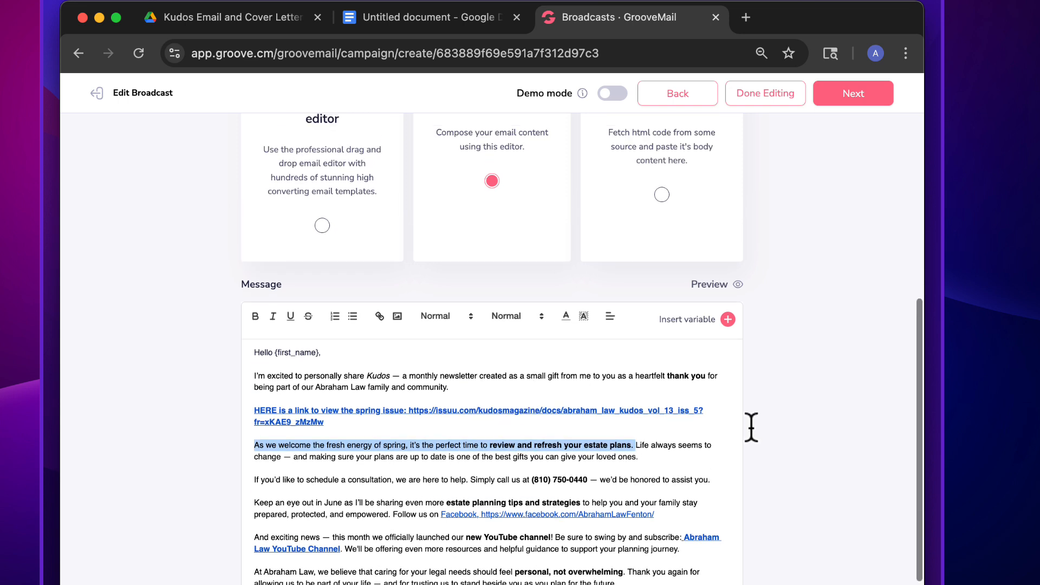
scroll(564, 355, "up", 5)
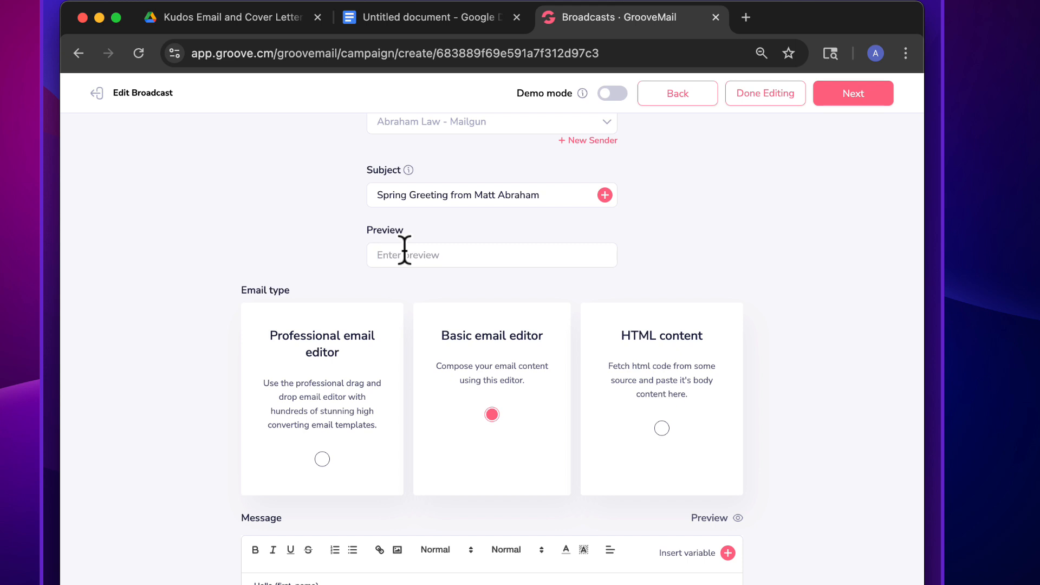
left_click(405, 255)
key("super+v")
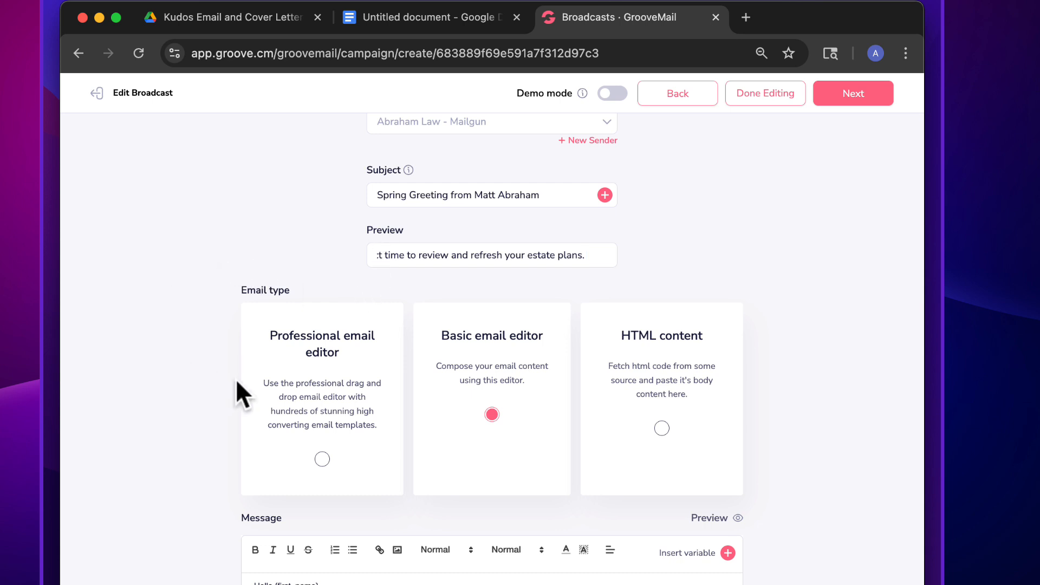
Continue to the broadcast's review stage and check its recipients, sender info and message content through the footer.
scroll(236, 378, "down", 7)
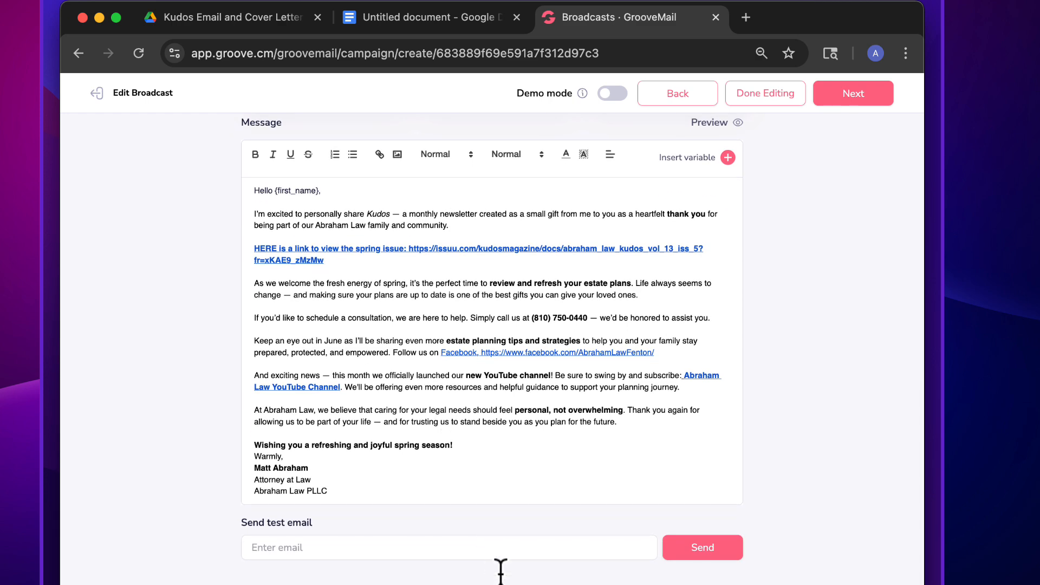
left_click(853, 93)
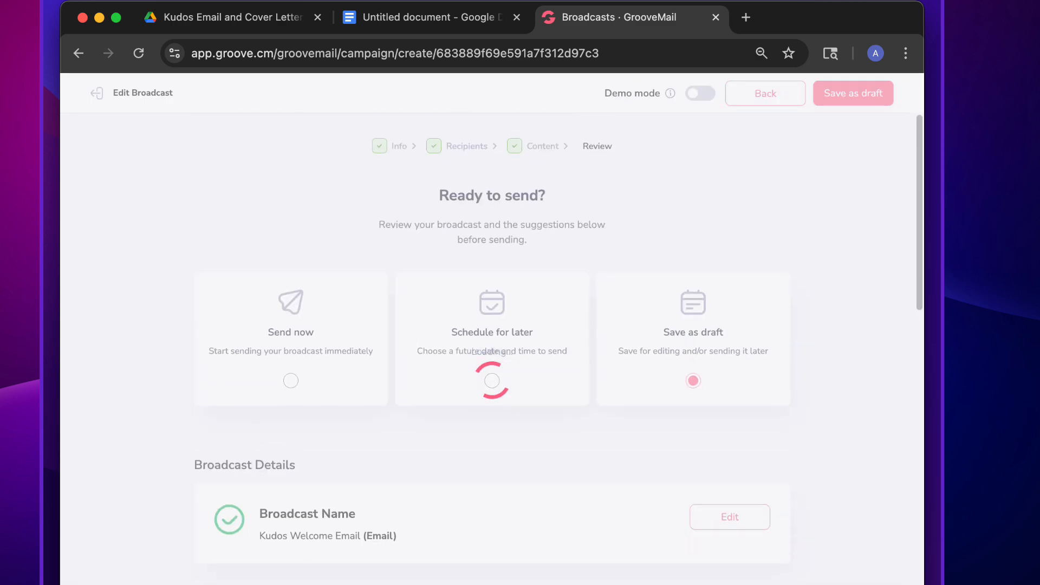
scroll(510, 500, "down", 10)
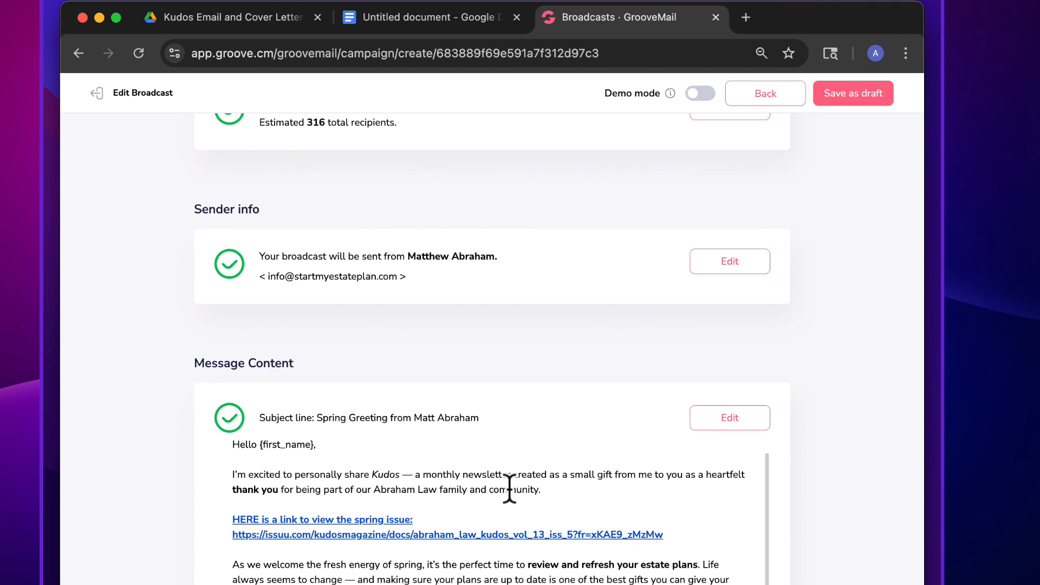
scroll(525, 324, "down", 3)
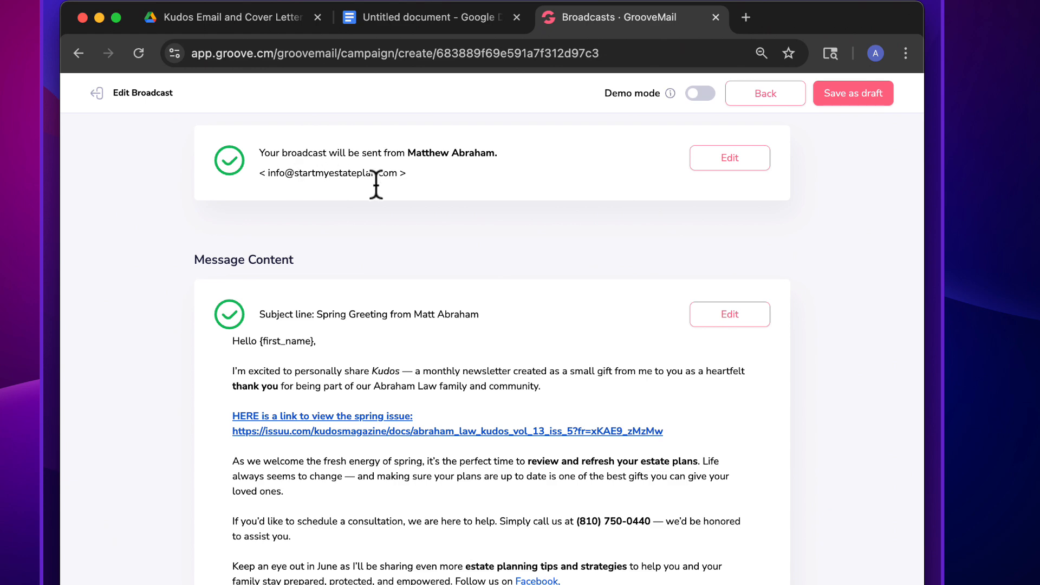
scroll(629, 293, "down", 6)
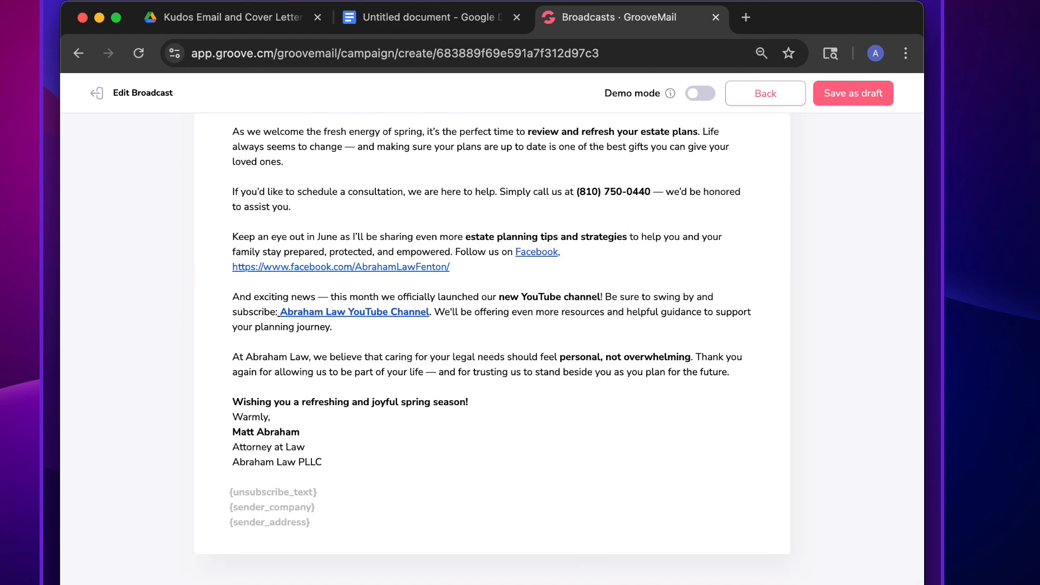
scroll(592, 389, "up", 1)
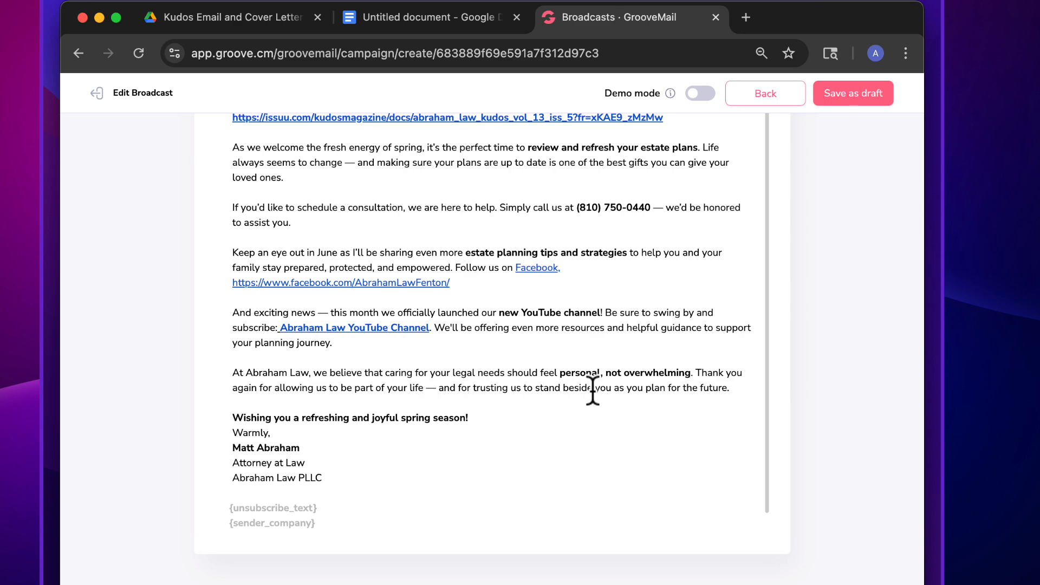
Set the broadcast to be scheduled for later instead of saved as a draft, and choose June 4, 2025 as its send date.
scroll(607, 359, "up", 15)
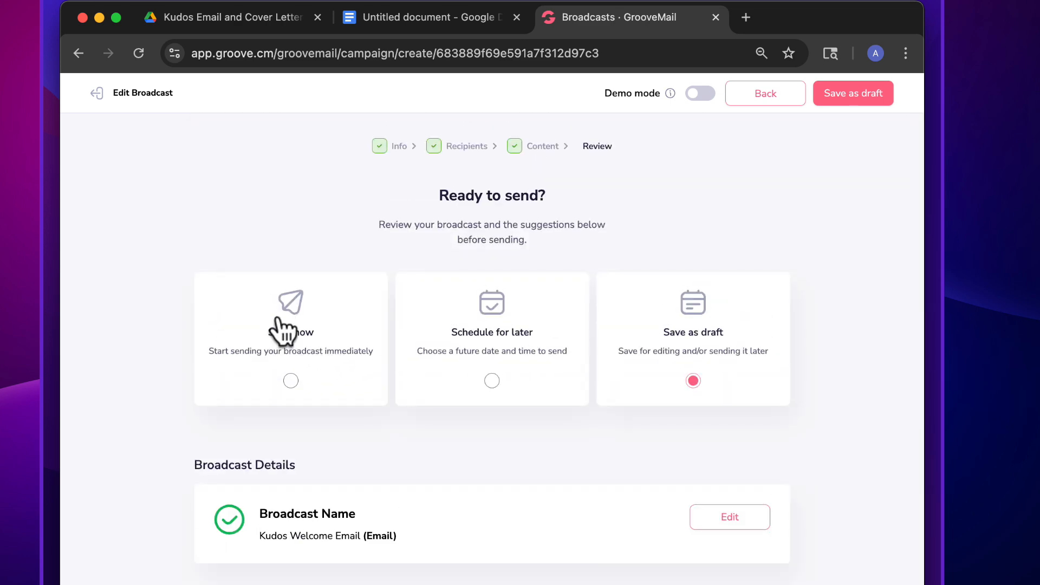
left_click(291, 380)
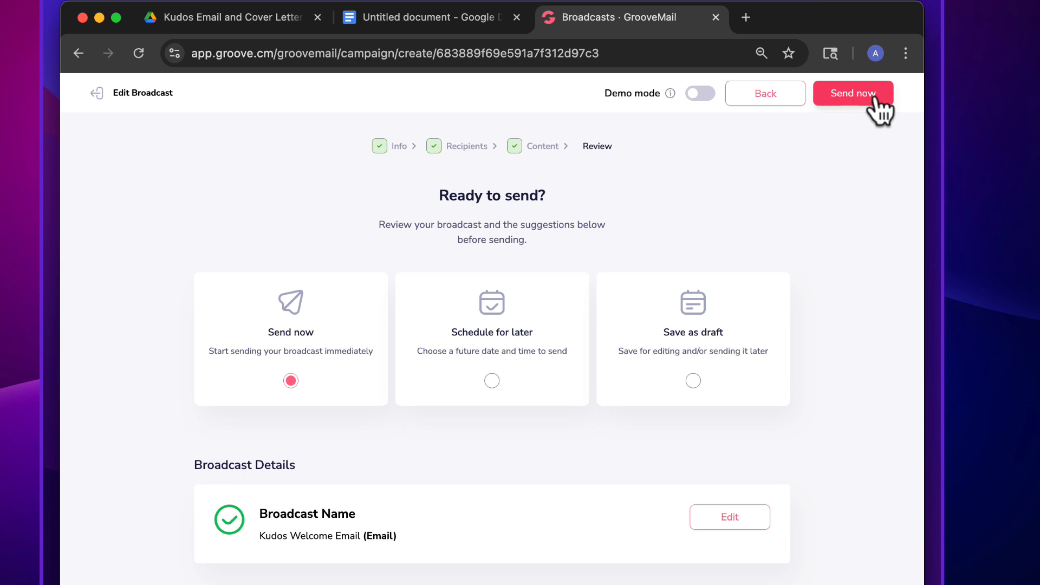
left_click(492, 380)
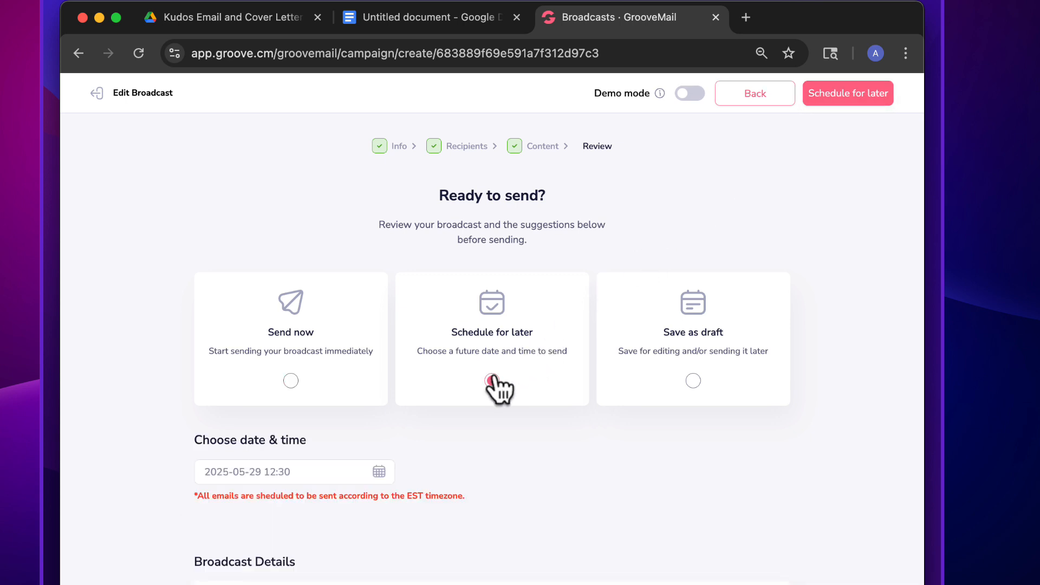
left_click(380, 473)
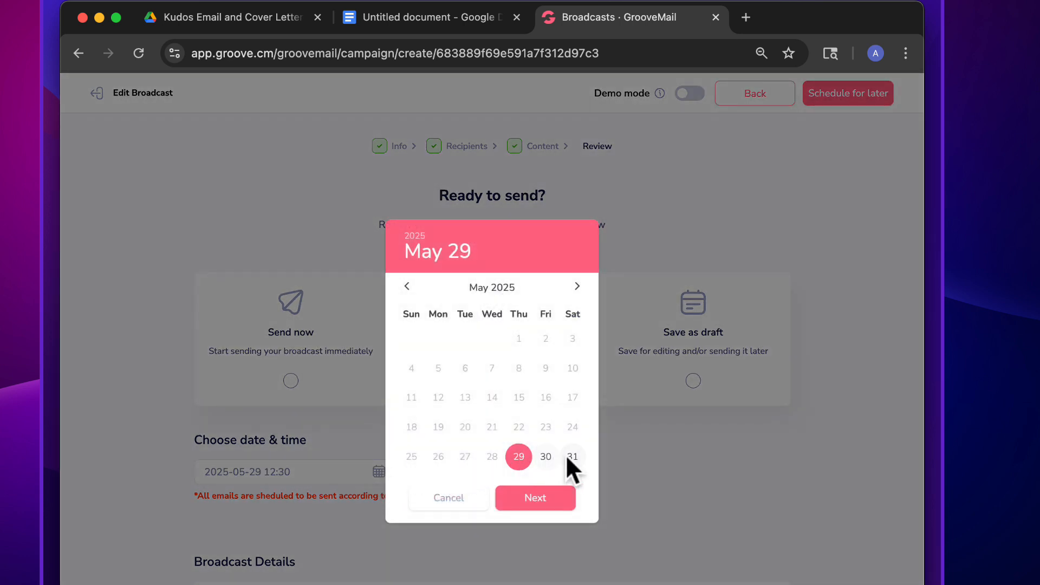
left_click(577, 287)
left_click(492, 338)
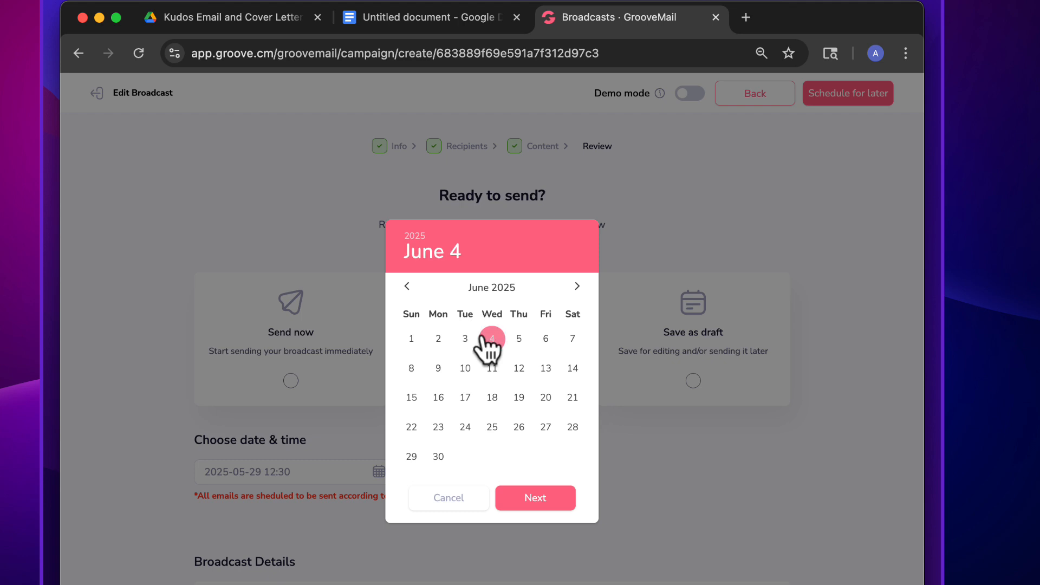
left_click(520, 498)
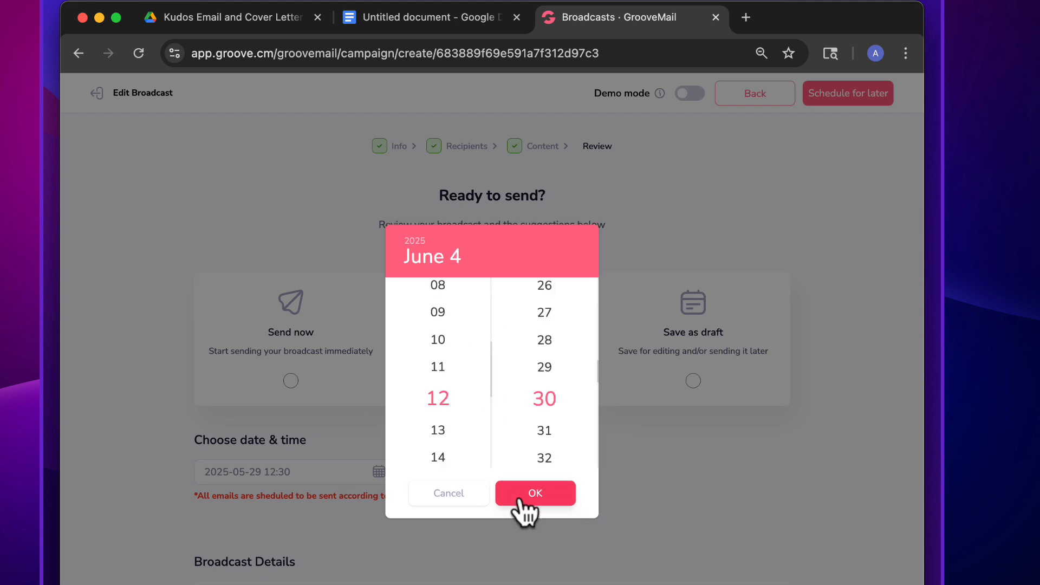
Set the scheduled send time's hour to 13, keeping the minutes at 30, and confirm the date and time.
scroll(471, 379, "down", 5)
scroll(448, 372, "up", 9)
scroll(448, 371, "up", 2)
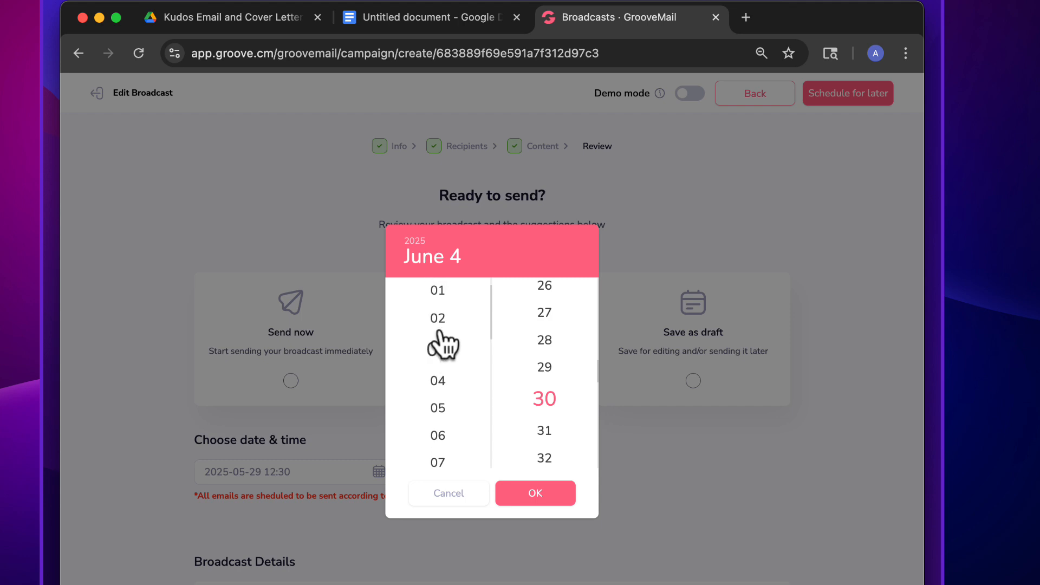
left_click(440, 325)
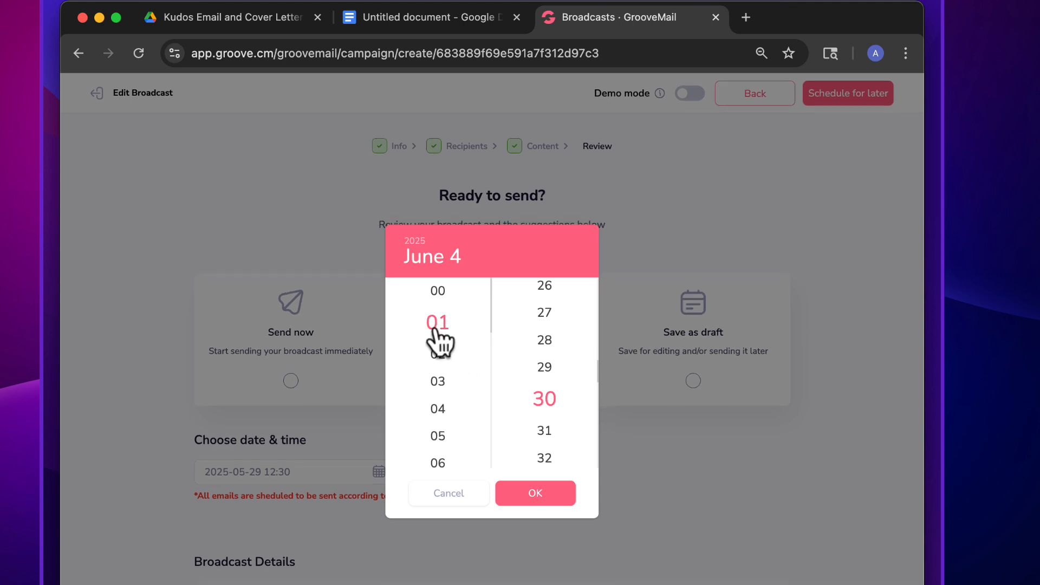
scroll(441, 335, "down", 2)
scroll(443, 331, "down", 10)
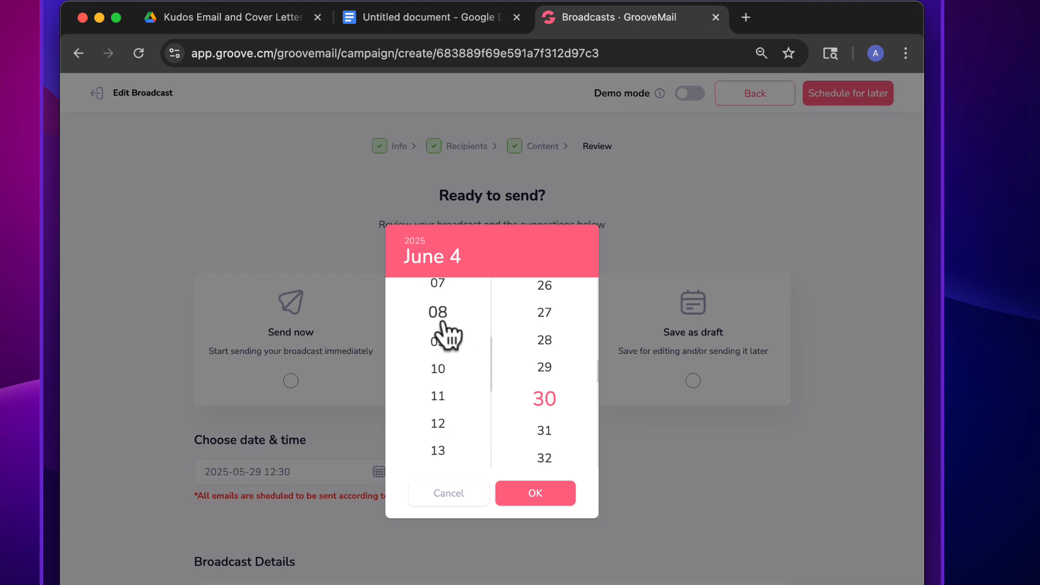
left_click(442, 321)
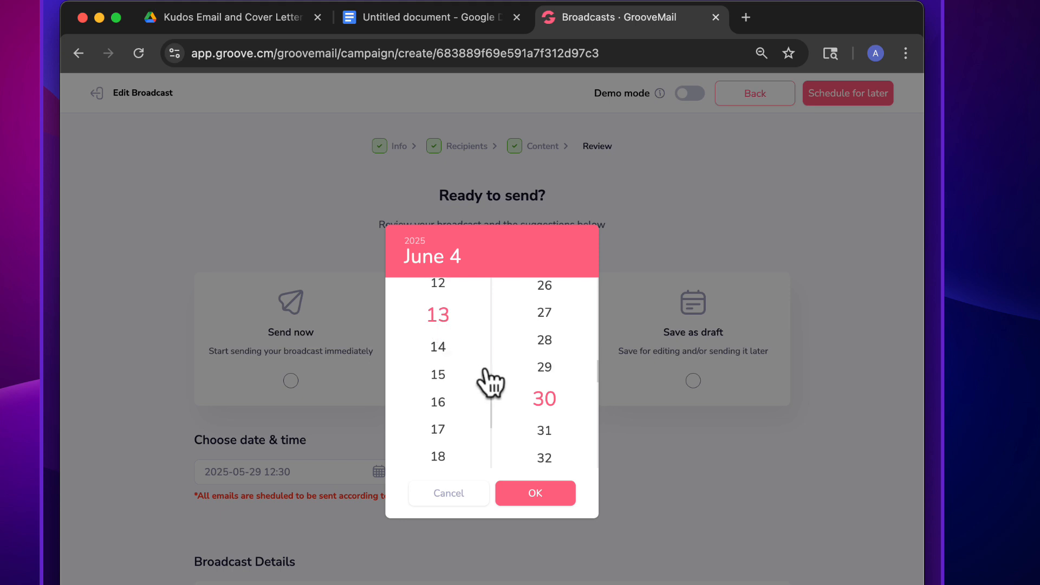
left_click(540, 493)
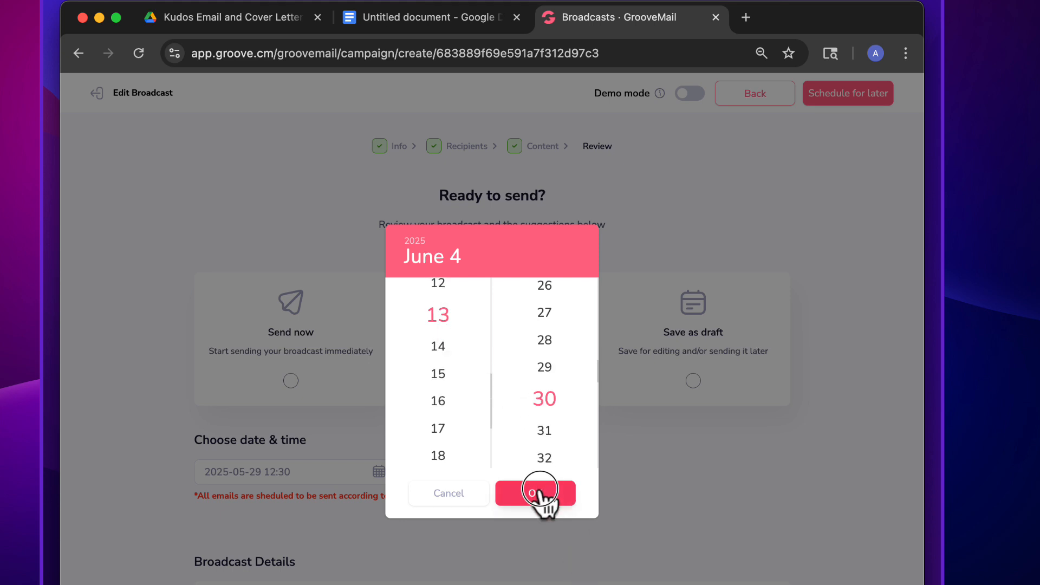